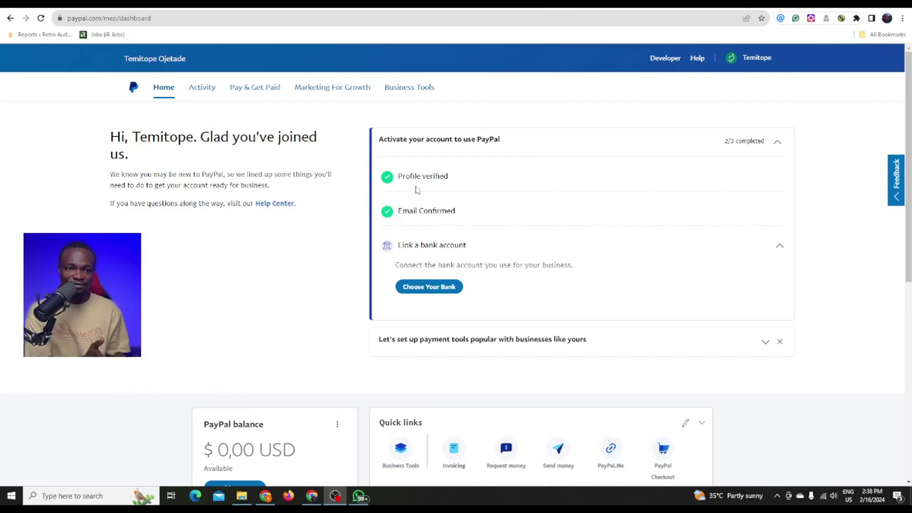
Step: Look over the account dashboard and open the account's profile settings
scroll(708, 244, "down", 8)
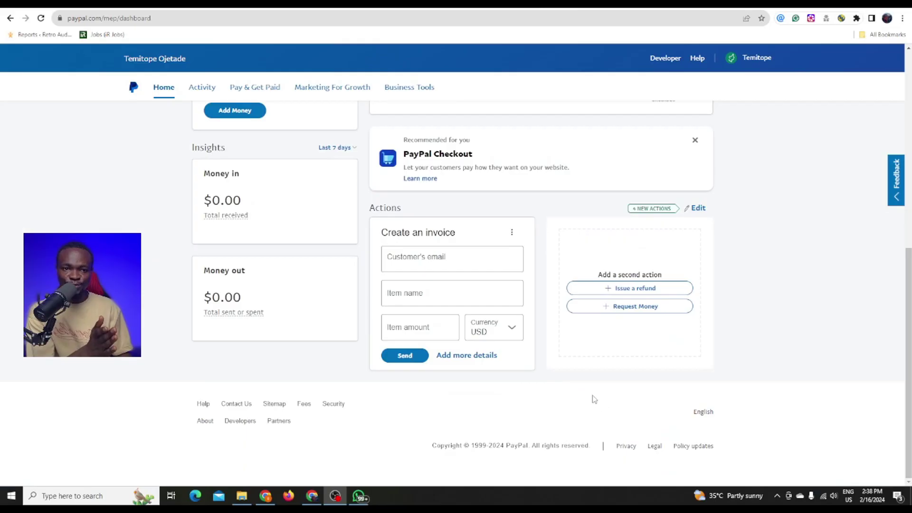
scroll(429, 352, "up", 1)
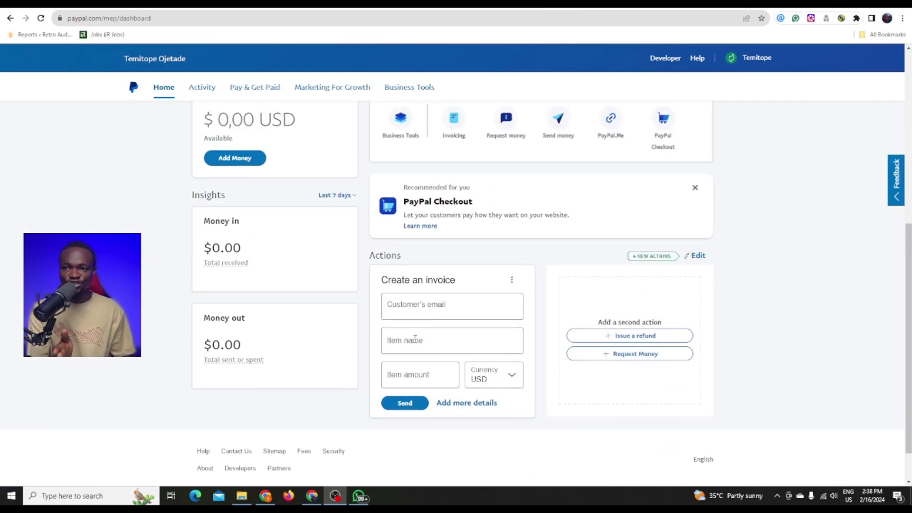
scroll(415, 338, "up", 2)
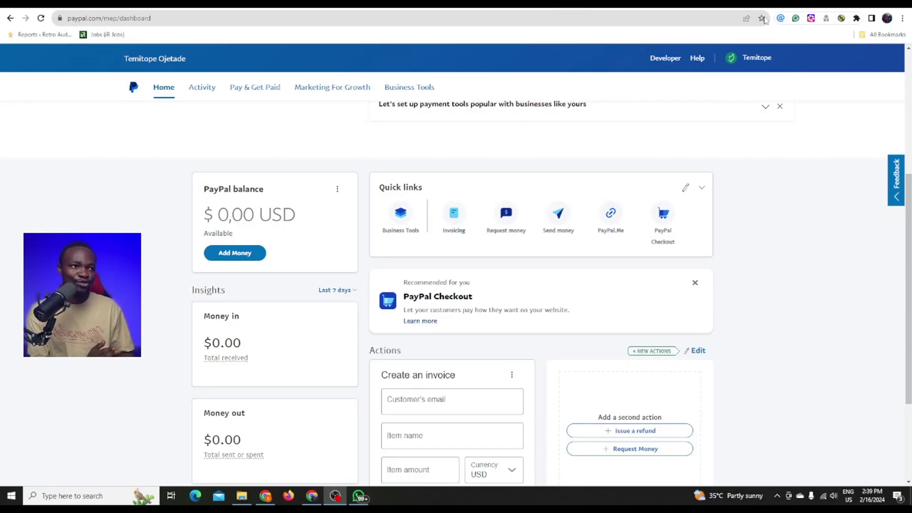
left_click(754, 58)
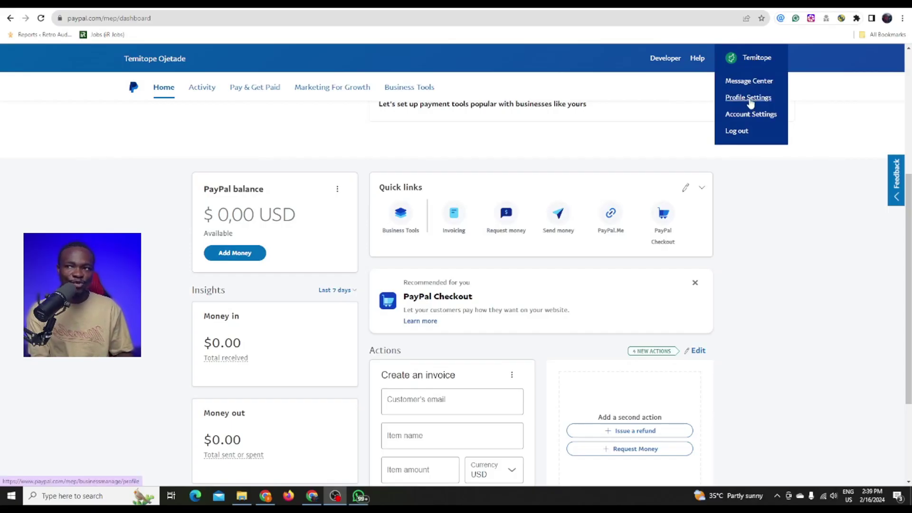
left_click(758, 99)
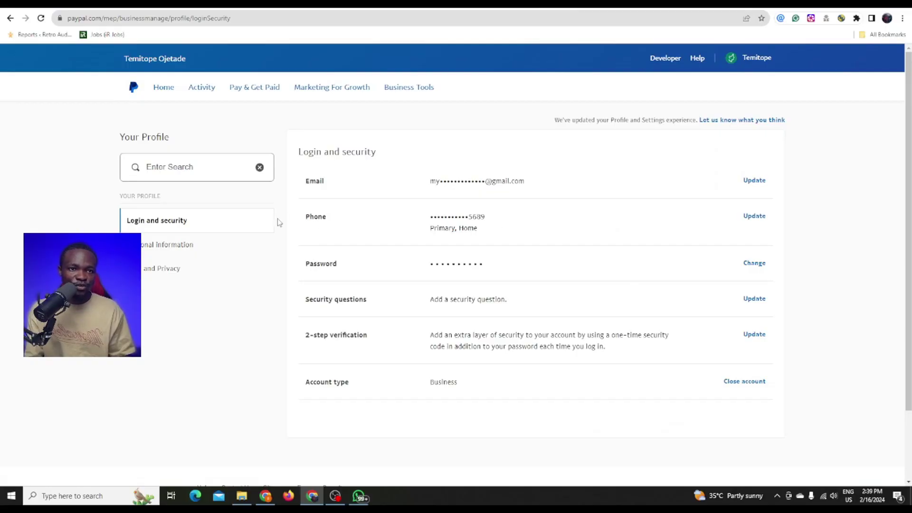
Step: Open the phone number management page from the login and security settings and examine the listed numbers
left_click_drag(304, 216, 501, 221)
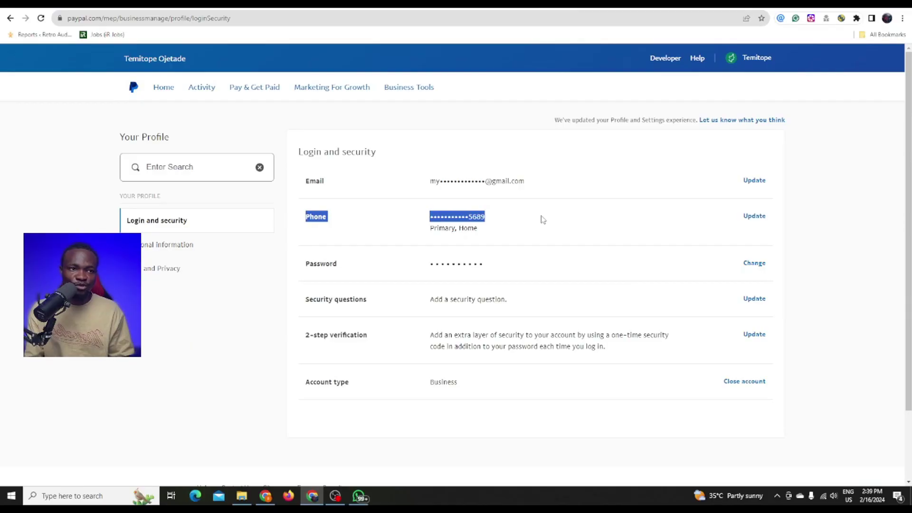
left_click(810, 214)
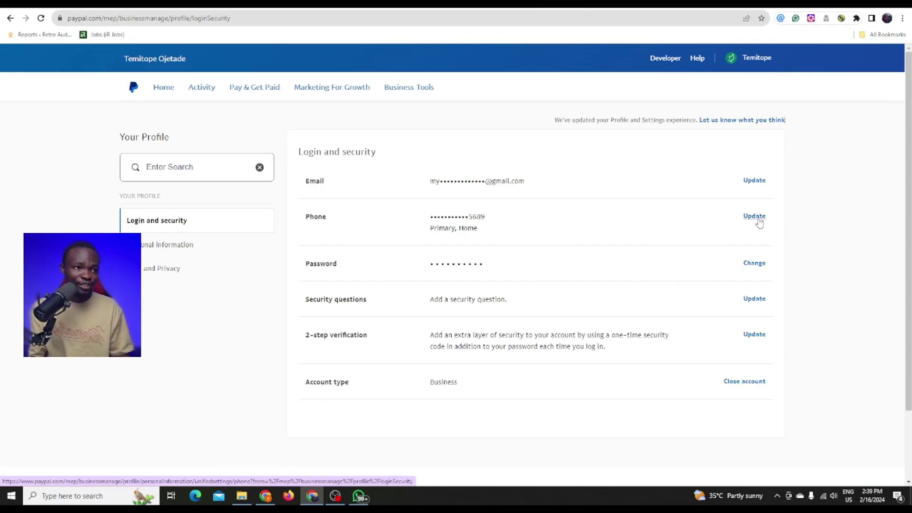
left_click(758, 220)
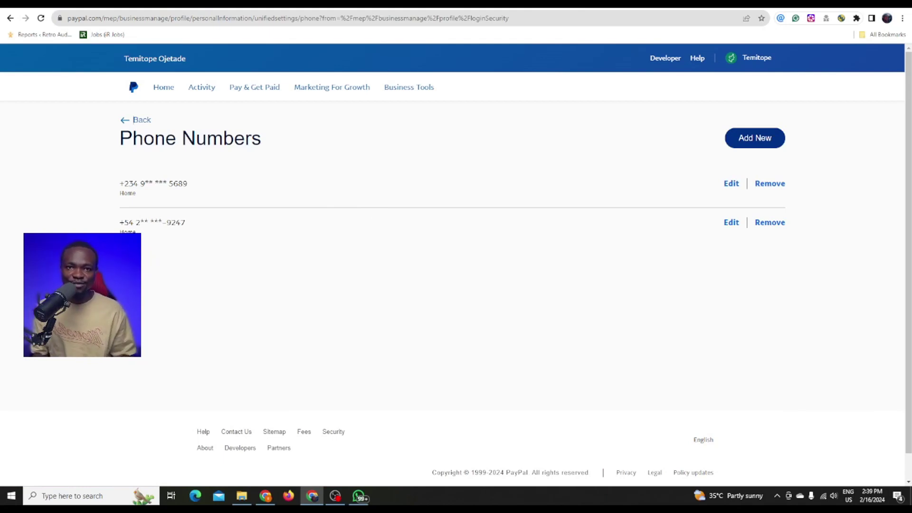
left_click_drag(117, 224, 190, 224)
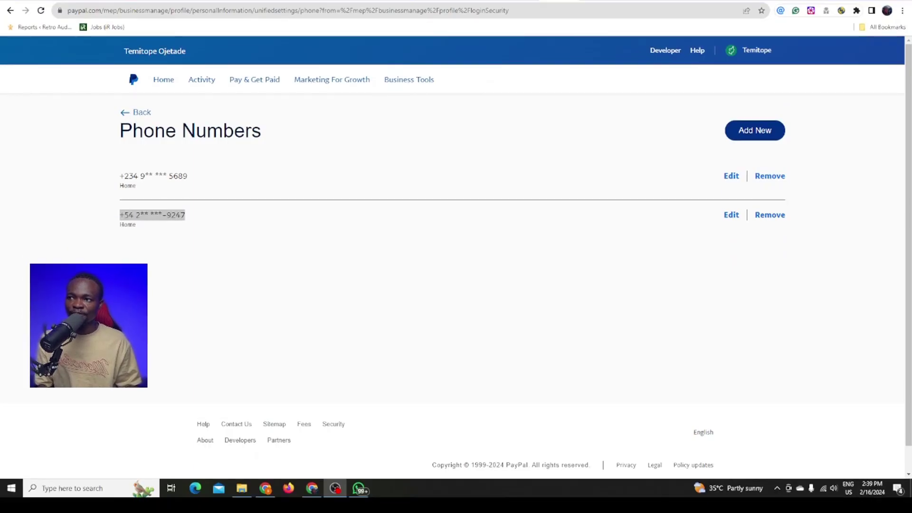
left_click(181, 213)
left_click_drag(189, 219, 125, 219)
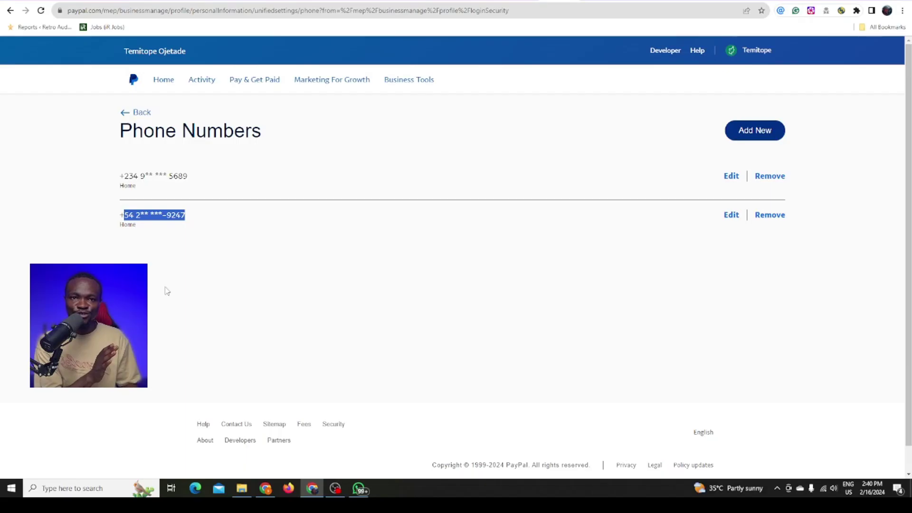
Step: Fill in a new phone number entry with type Mobile, country code 234(NG) - Nigeria and the phone number, and close it without adding
left_click(774, 134)
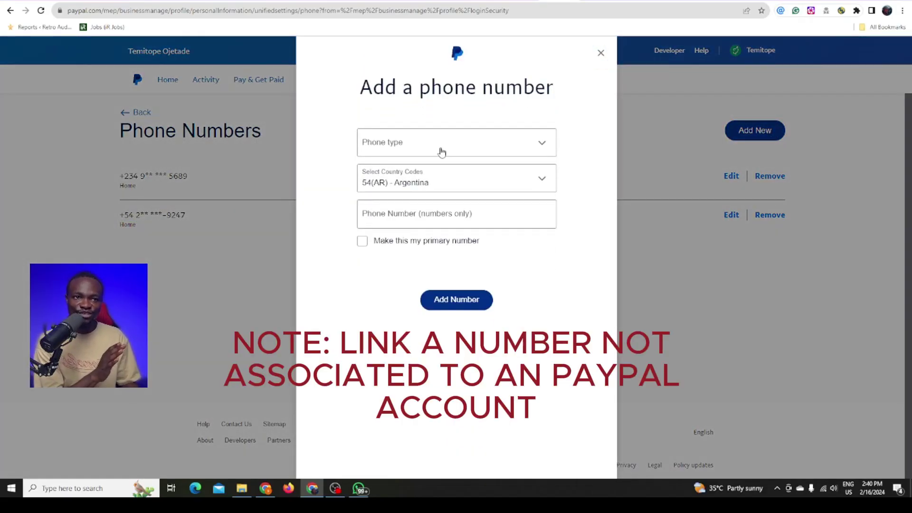
left_click(440, 149)
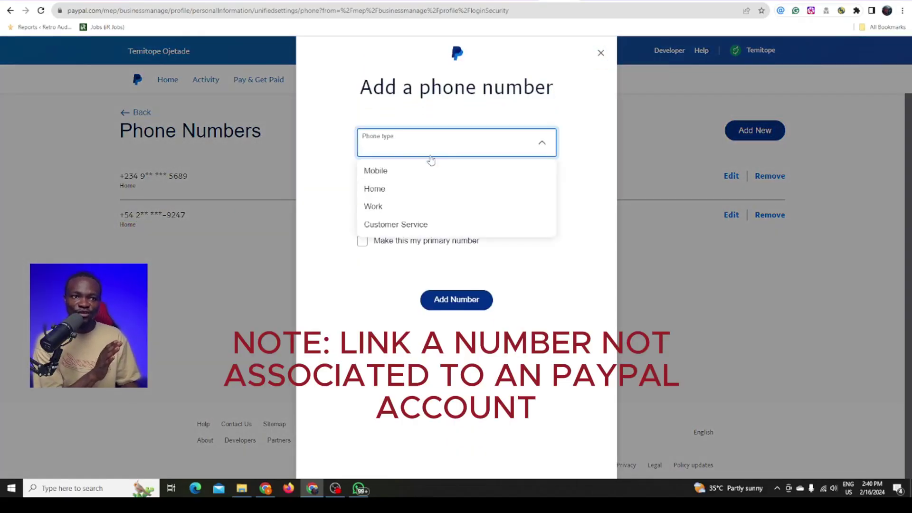
left_click(411, 179)
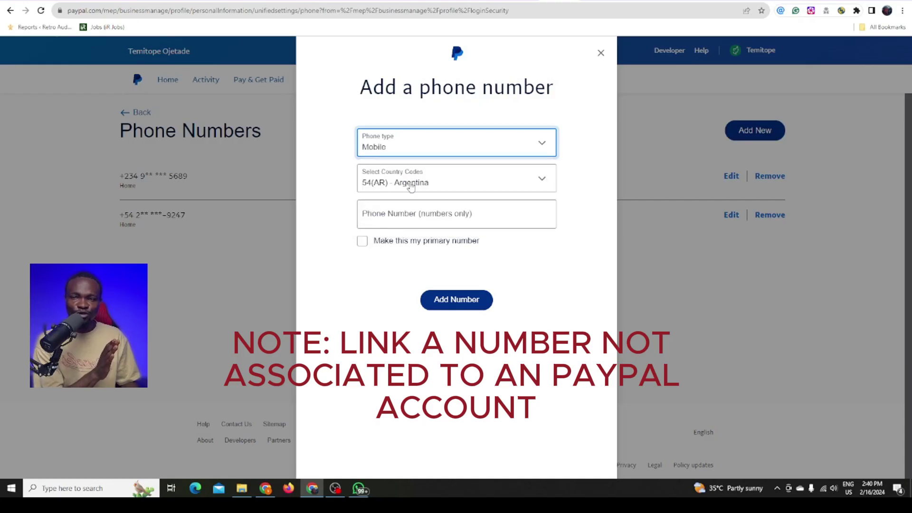
left_click(427, 184)
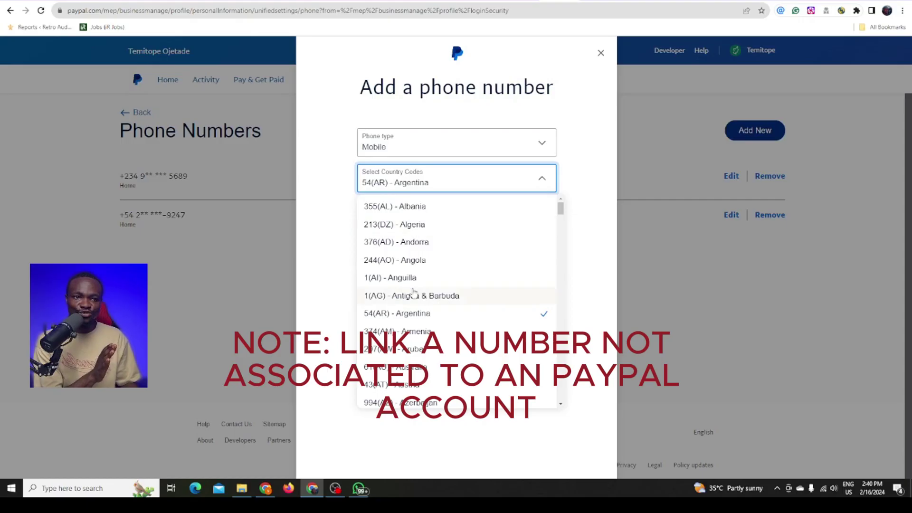
scroll(417, 298, "down", 9)
scroll(413, 298, "down", 18)
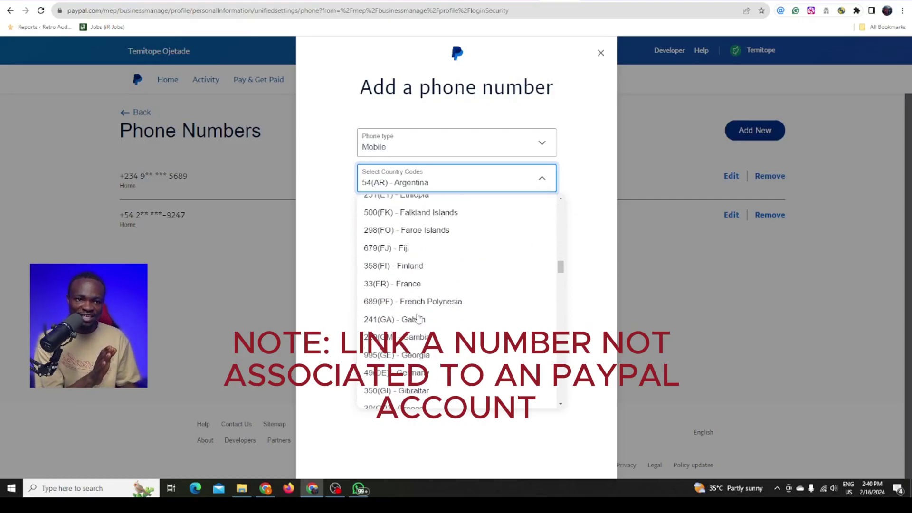
scroll(418, 318, "down", 15)
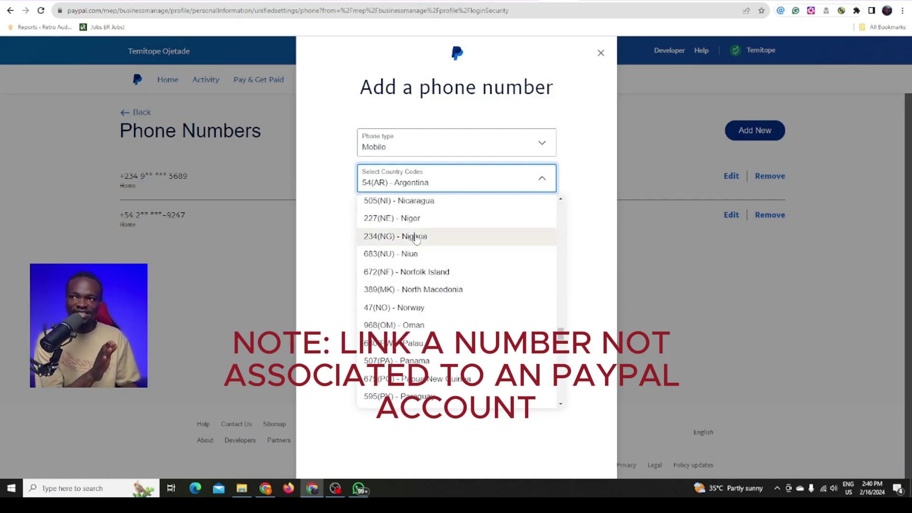
left_click(414, 236)
left_click(408, 218)
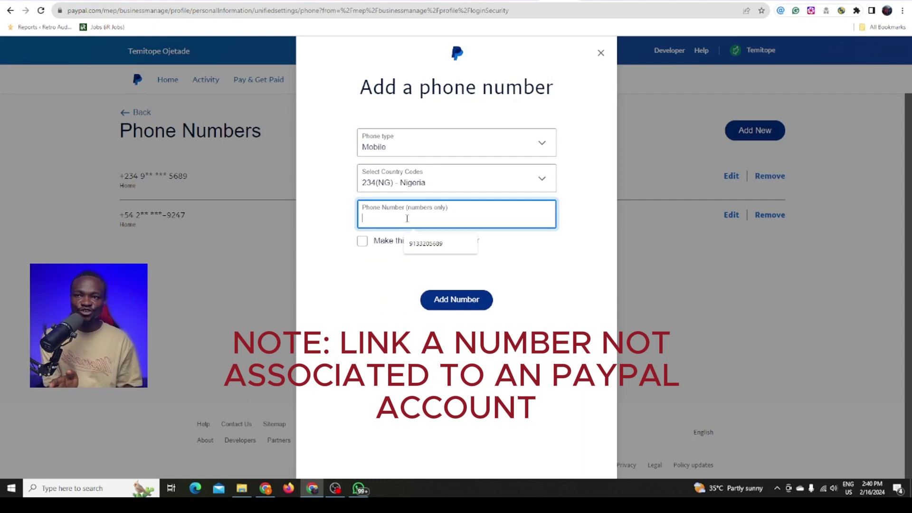
left_click(452, 245)
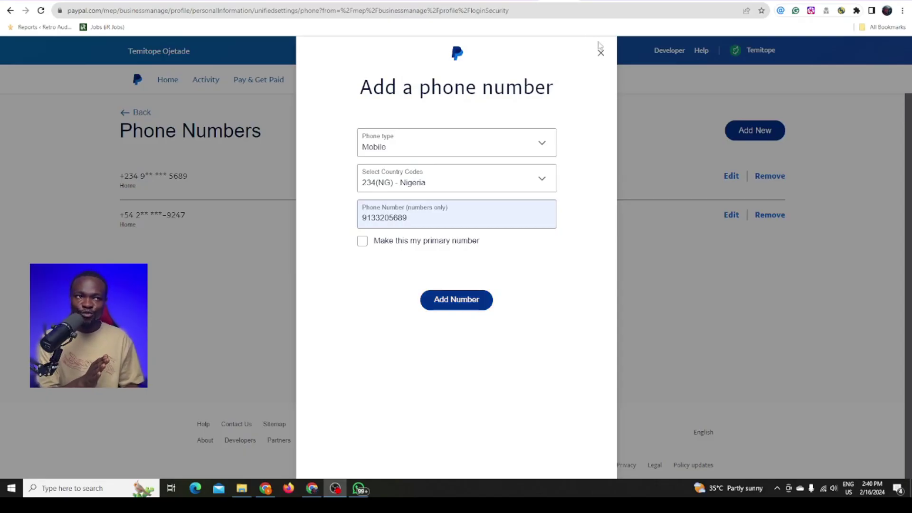
left_click(601, 52)
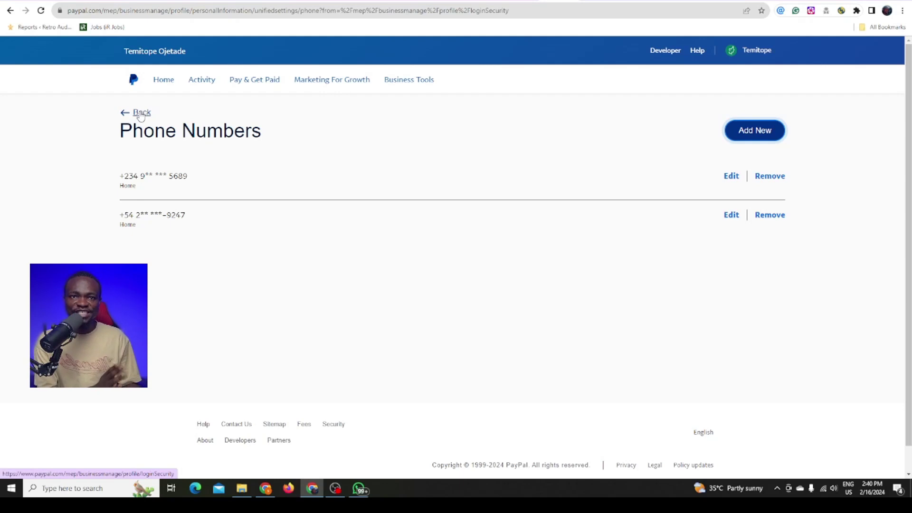
Step: Return to the dashboard, choose to connect a bank in the account activation checklist and open the bank linking form
left_click(140, 117)
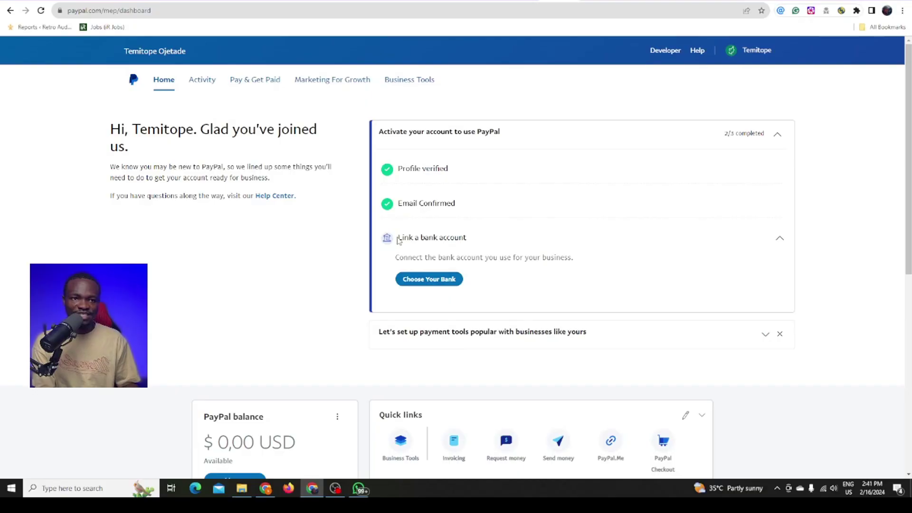
left_click_drag(398, 236, 485, 242)
left_click(485, 242)
left_click(485, 242)
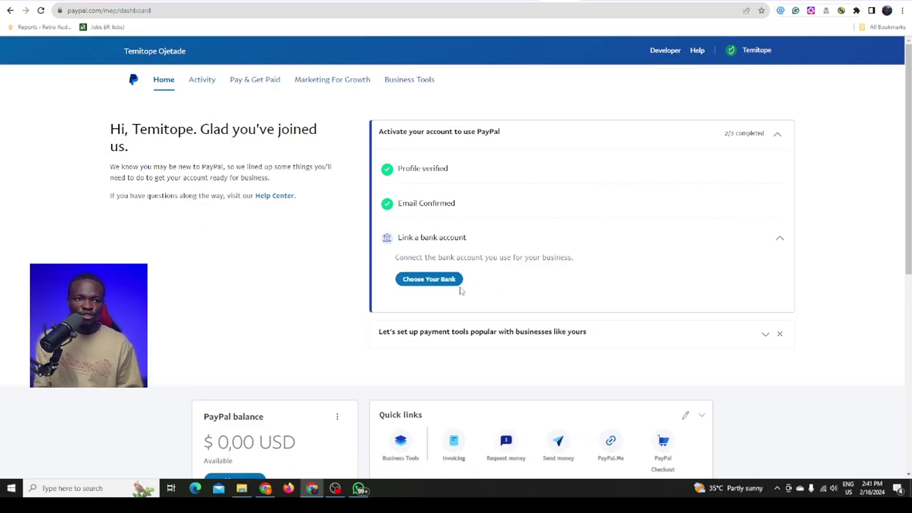
left_click(430, 282)
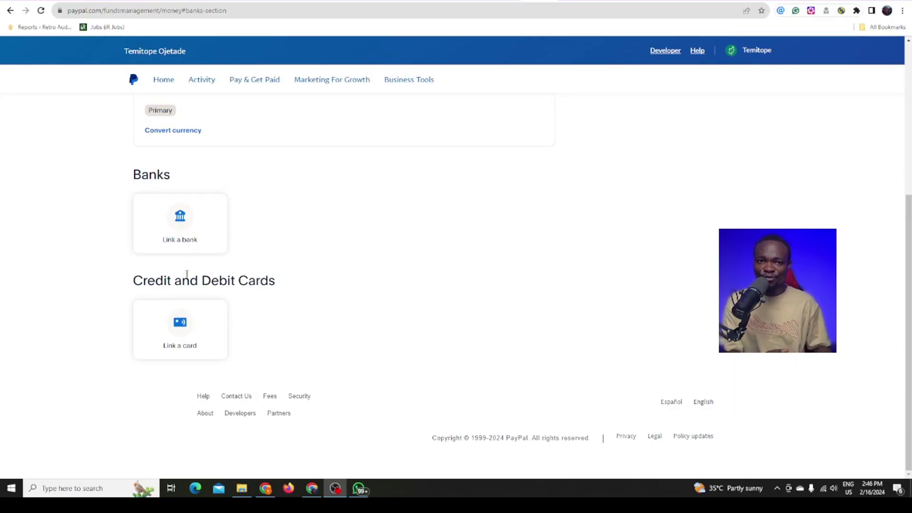
left_click(187, 223)
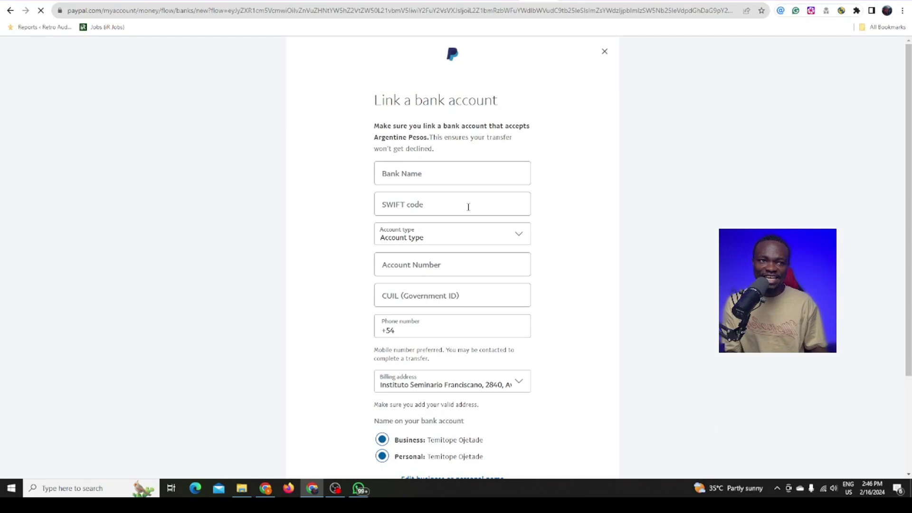
Step: Enlarge and review the bank linking form, and switch it to linking a U.S. bank instead
key("ctrl+plus")
key("ctrl+plus")
key("ctrl+plus")
key("ctrl+plus")
key("ctrl+plus")
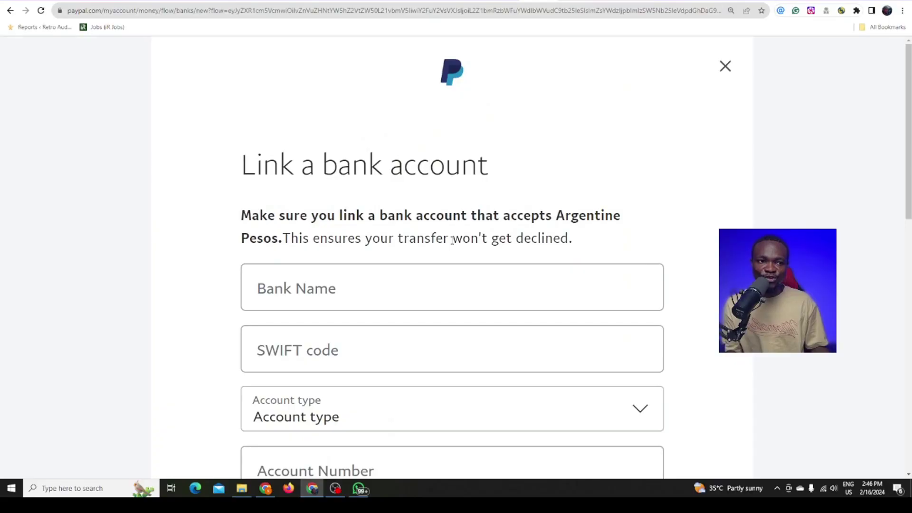
scroll(453, 241, "down", 2)
scroll(455, 244, "up", 1)
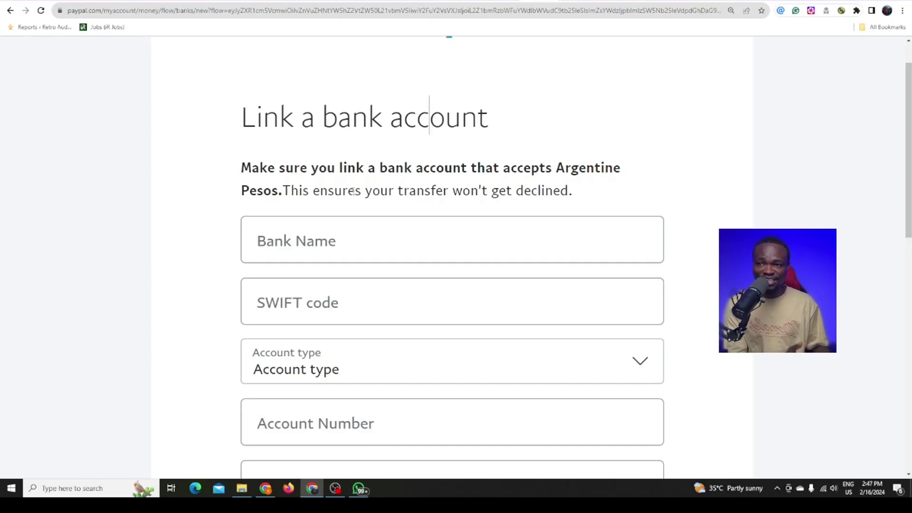
scroll(305, 178, "down", 1)
scroll(304, 178, "down", 8)
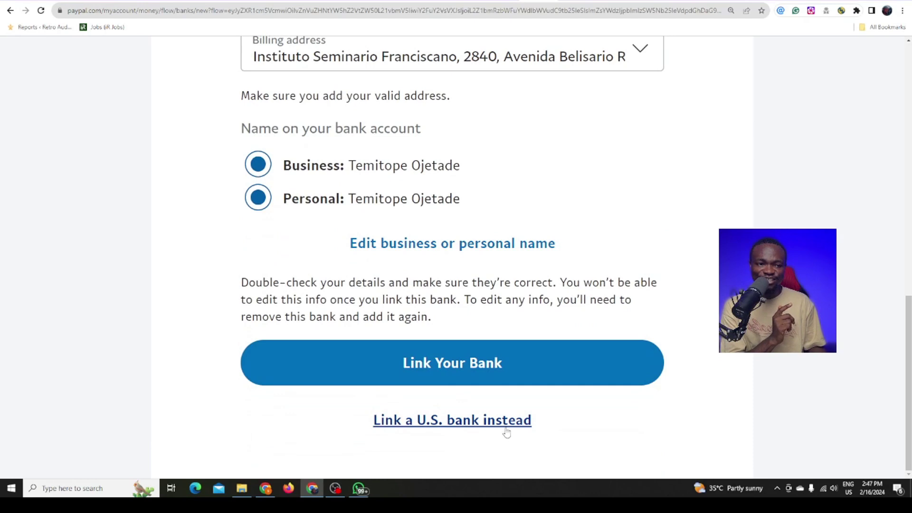
left_click(474, 424)
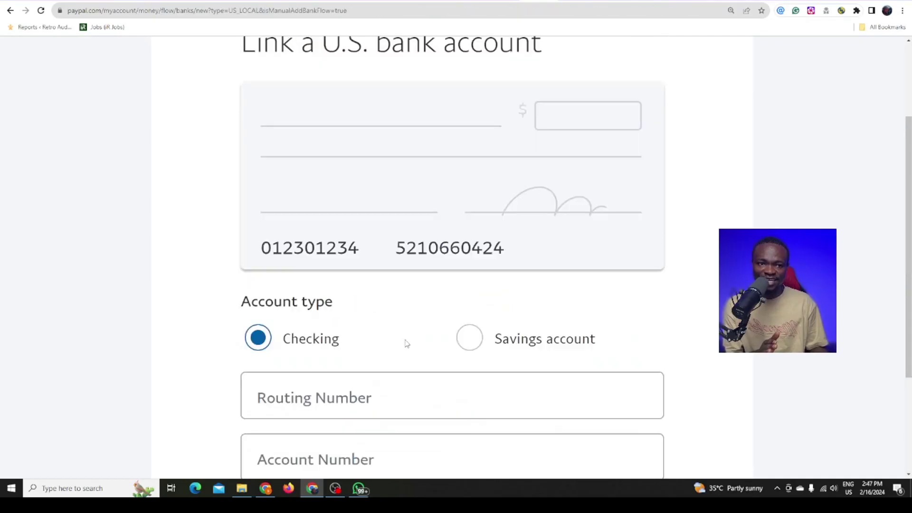
Step: Check the account details on Geegpay and set the U.S. bank account type to Checking
scroll(403, 334, "down", 2)
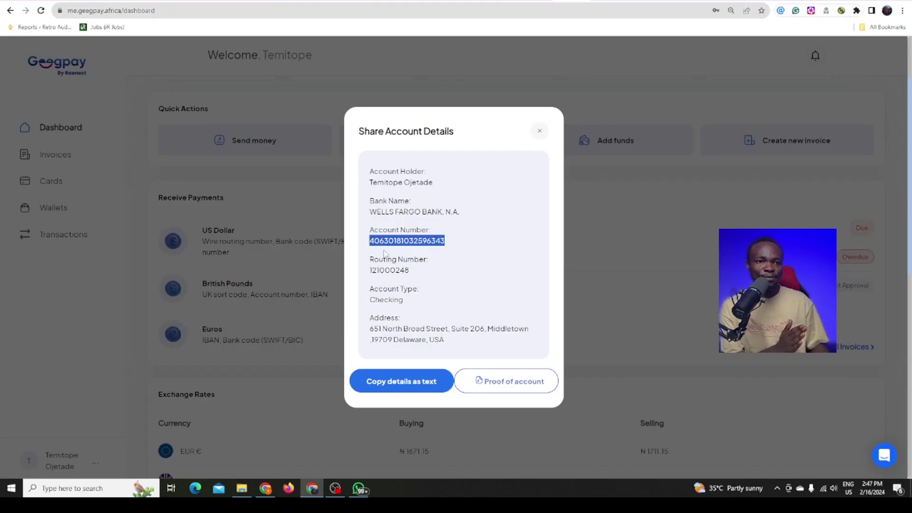
left_click(383, 259)
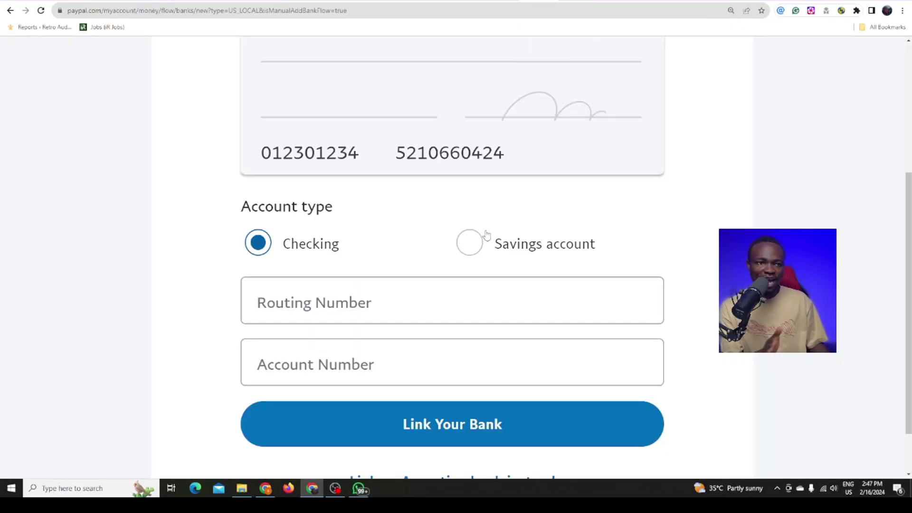
left_click(468, 242)
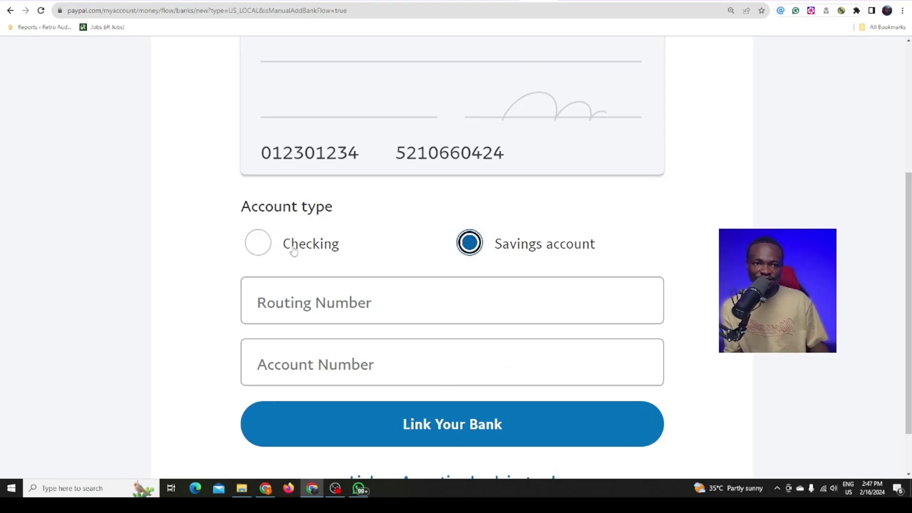
left_click(265, 247)
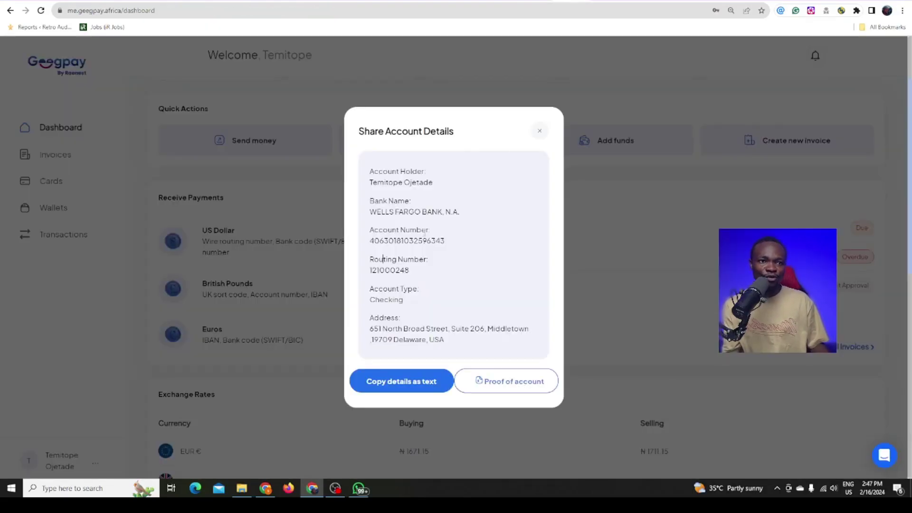
Step: Copy the routing number from the Geegpay account details into the Routing Number field of PayPal's U.S. bank form and check the recognised bank name
key("ctrl+plus")
key("ctrl+plus")
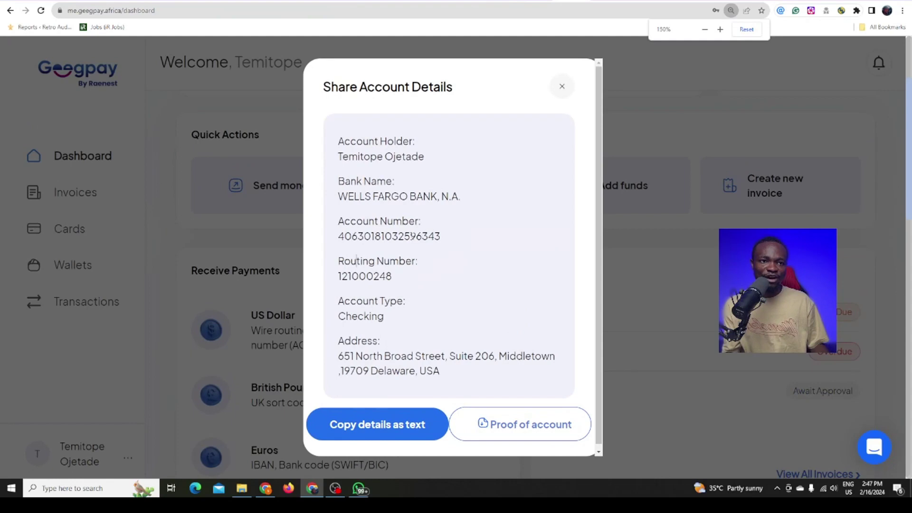
key("ctrl+plus")
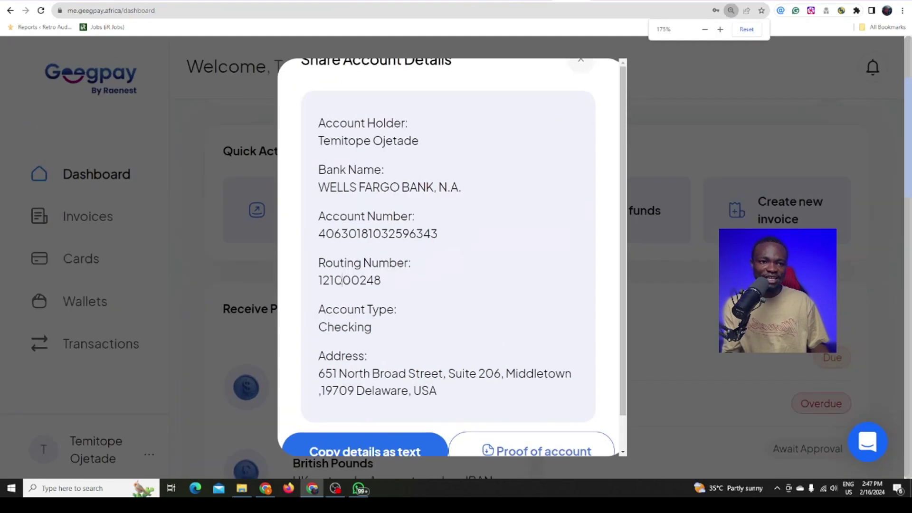
left_click_drag(318, 281, 382, 281)
right_click(373, 286)
left_click(375, 286)
key("ctrl+Tab")
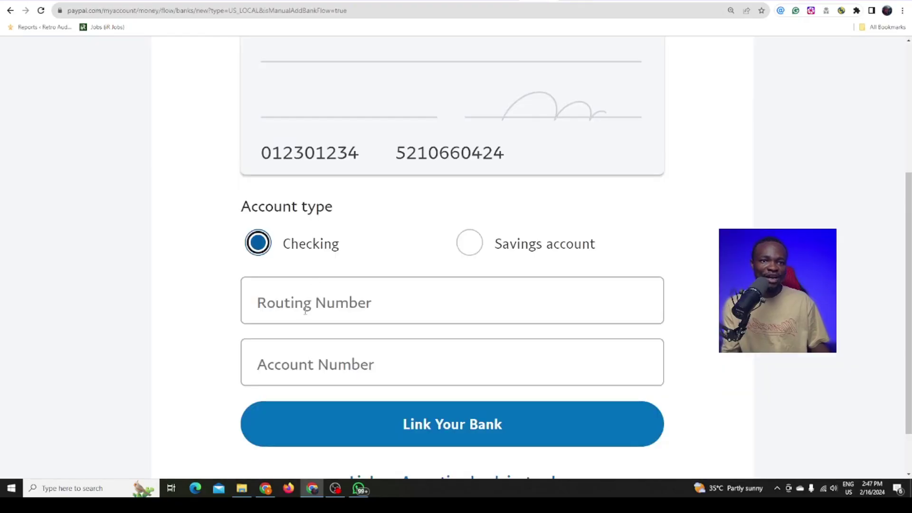
left_click(305, 303)
right_click(304, 307)
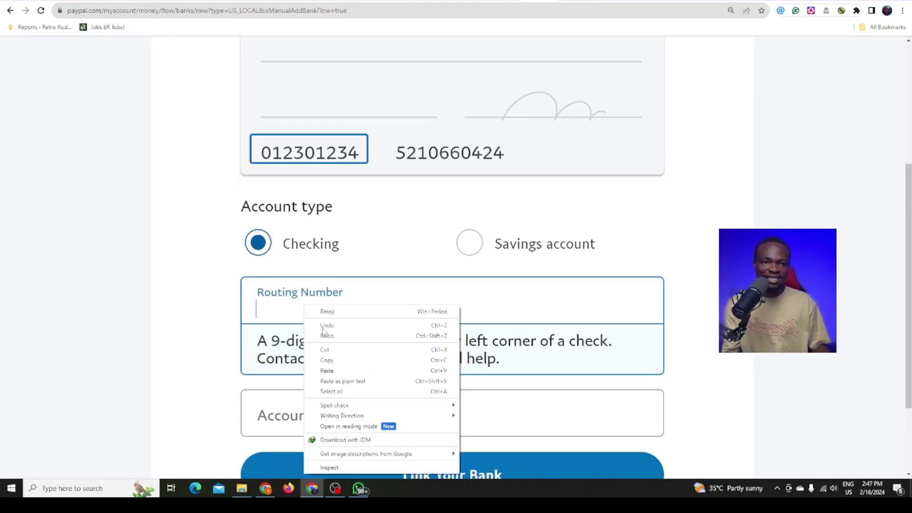
left_click(332, 371)
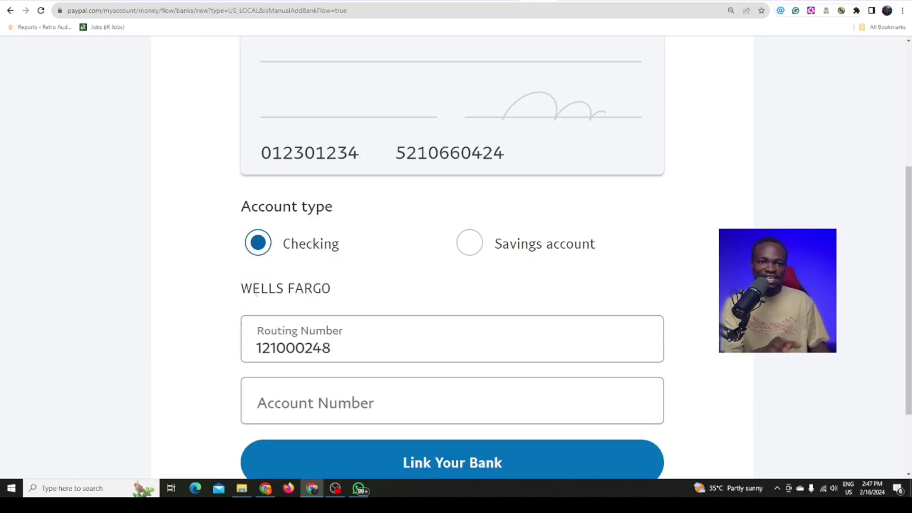
left_click_drag(240, 288, 340, 295)
left_click(342, 294)
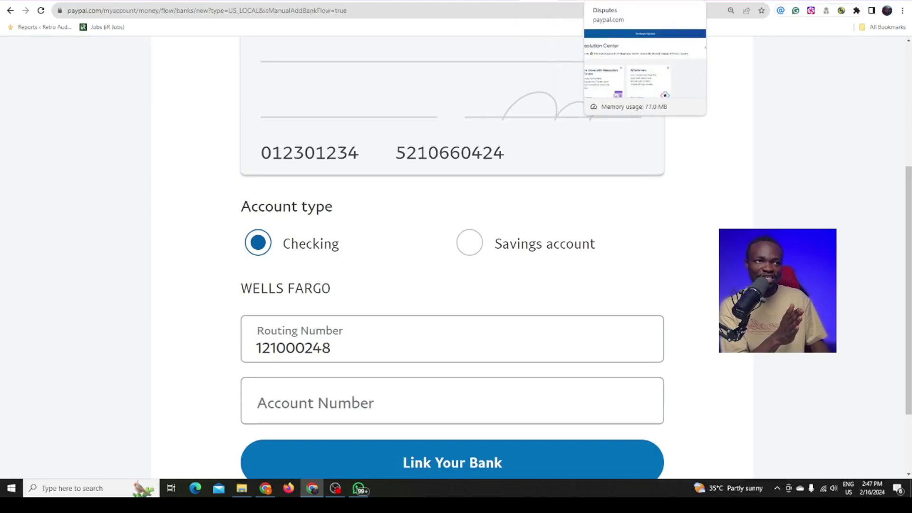
Step: Copy the account number from the Geegpay account details into the Account Number field of PayPal's U.S. bank form
left_click(613, 0)
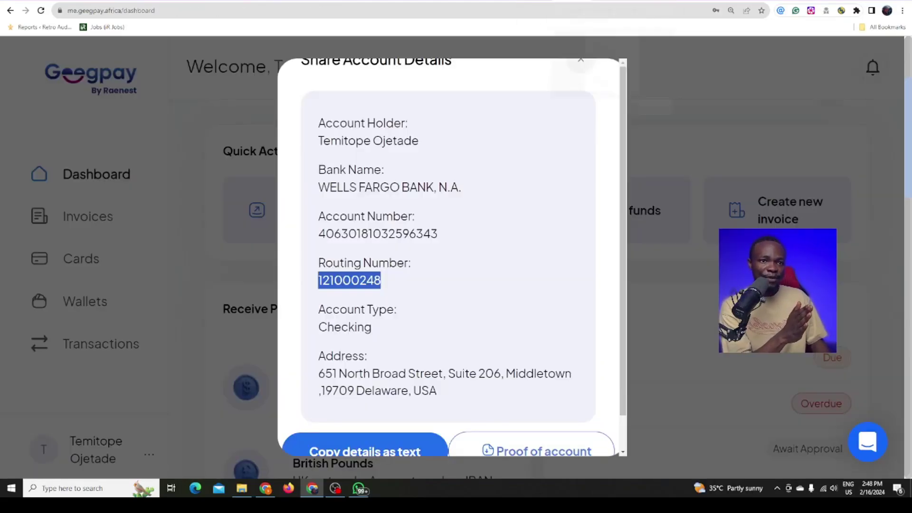
left_click_drag(321, 233, 442, 236)
right_click(416, 237)
left_click(425, 246)
left_click(541, 5)
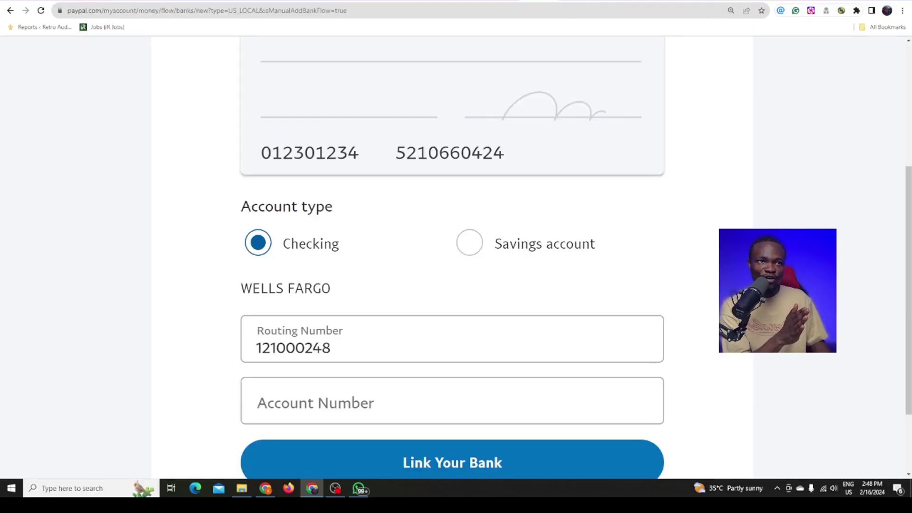
left_click(299, 395)
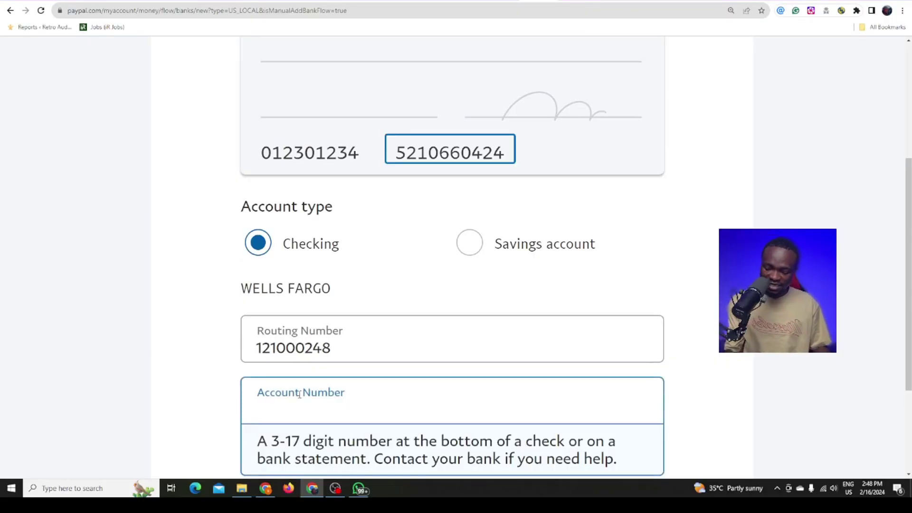
key("ctrl+v")
scroll(461, 370, "down", 2)
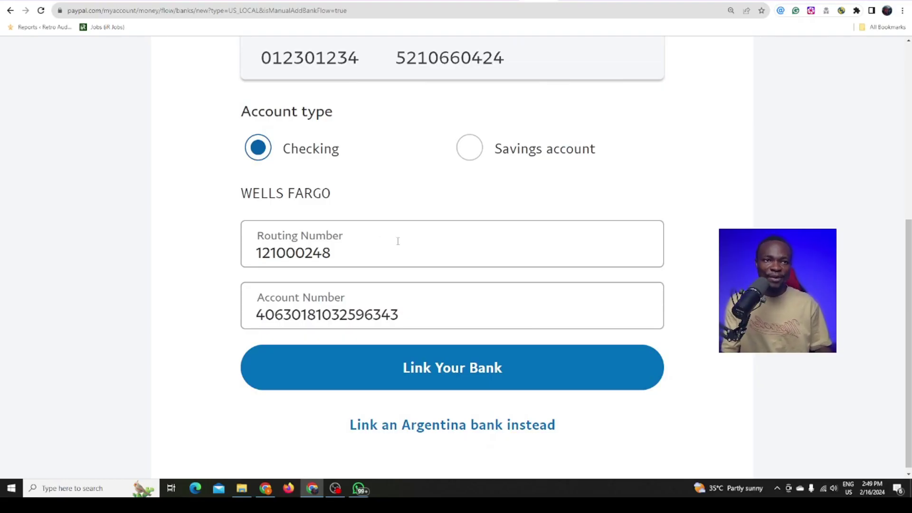
Step: Close the U.S. bank linking form and open the card linking form from the Money page's Credit and Debit Cards section
key("ctrl+plus")
scroll(427, 228, "up", 5)
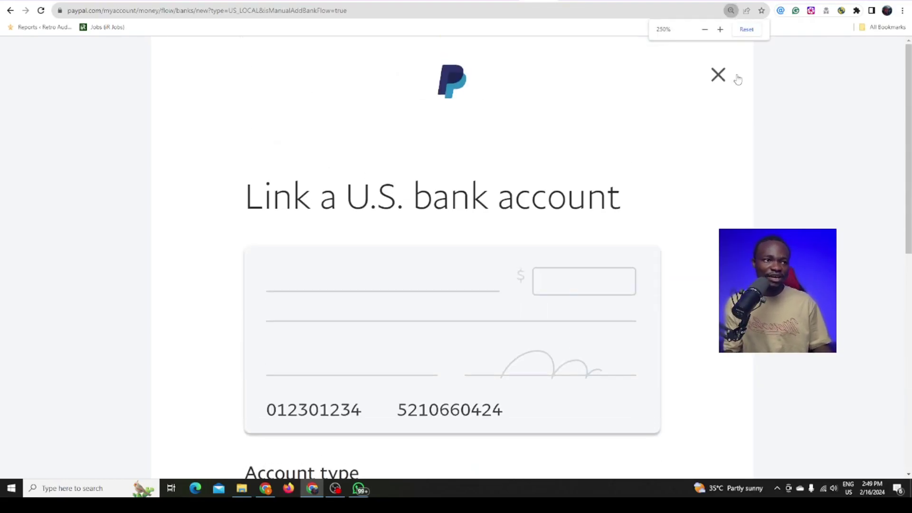
left_click(722, 82)
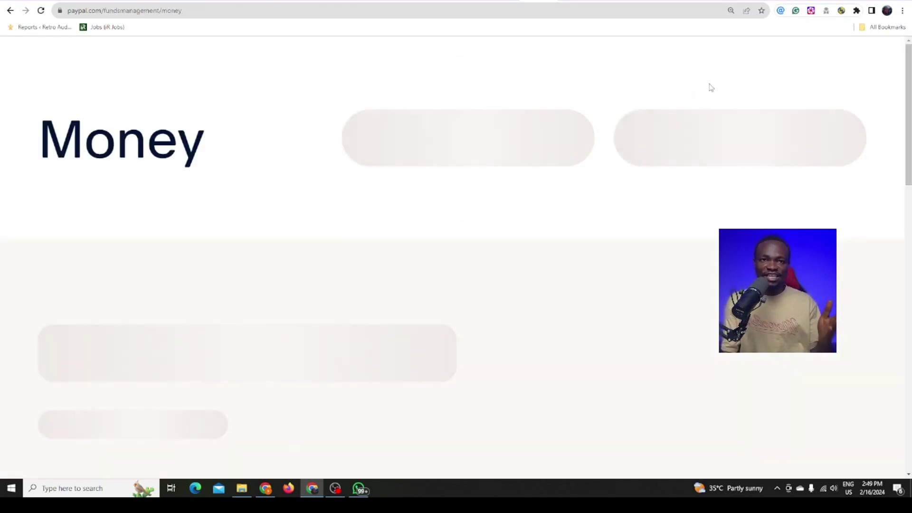
scroll(359, 264, "down", 5)
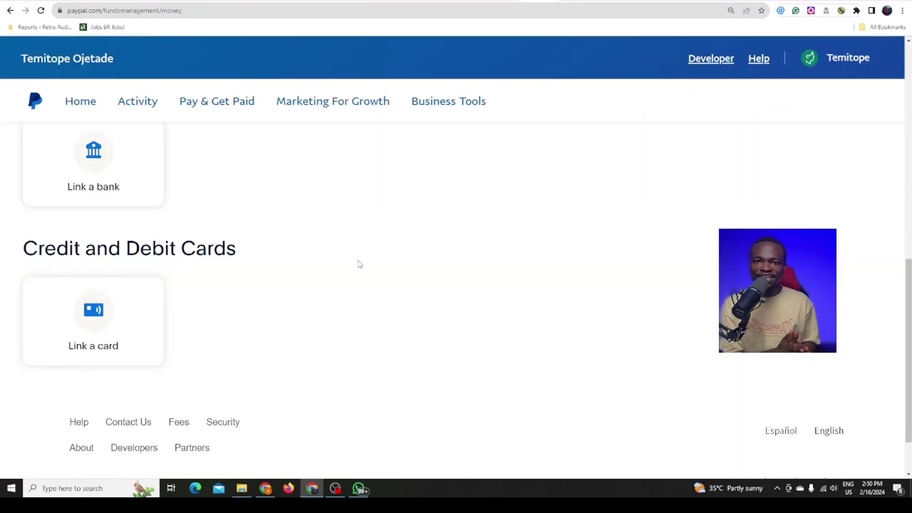
scroll(264, 258, "up", 1)
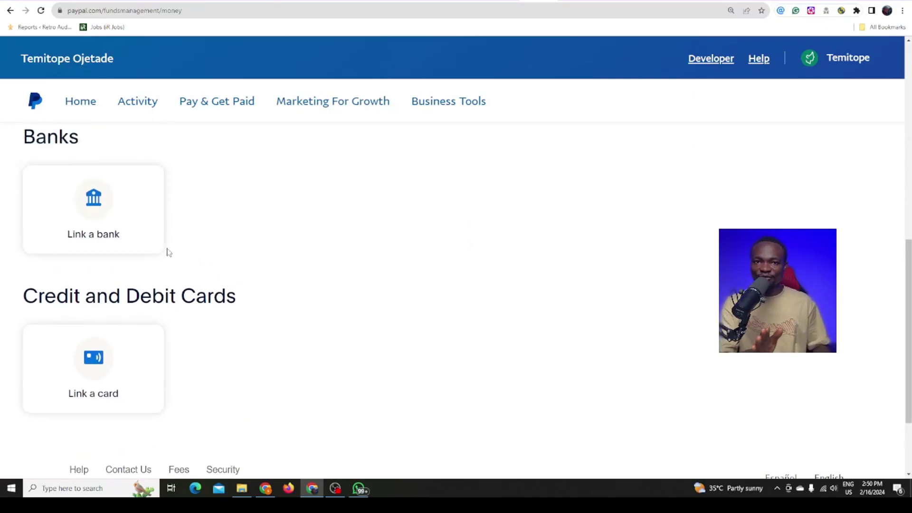
scroll(199, 240, "down", 2)
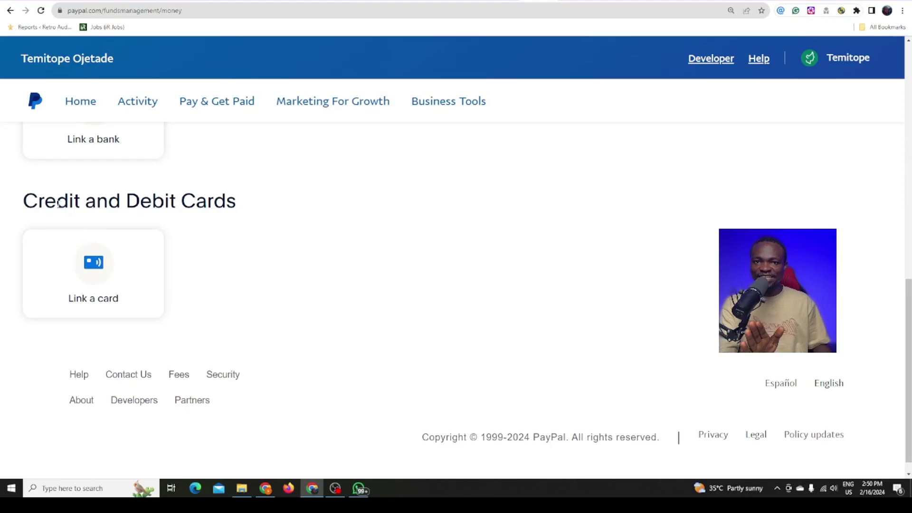
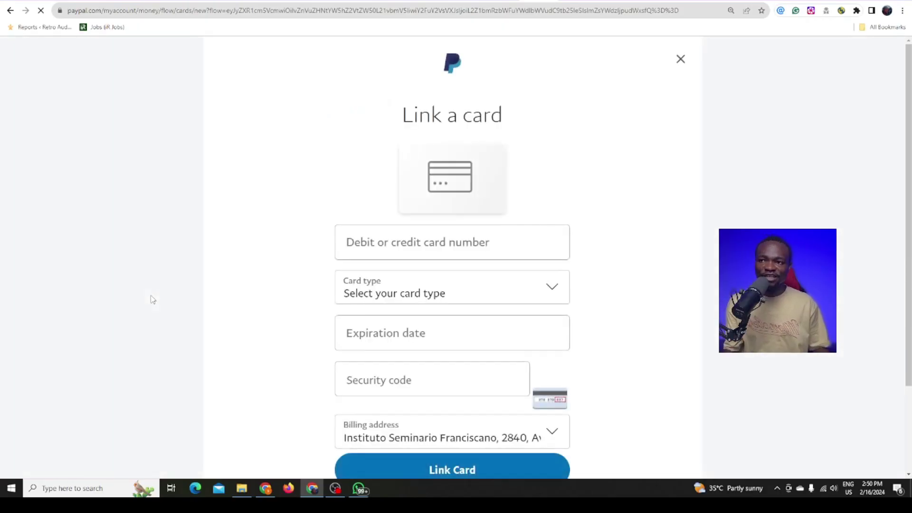
Step: Review the card linking form's card number field, available card types and billing address options without choosing any
left_click(338, 246)
scroll(378, 222, "down", 1)
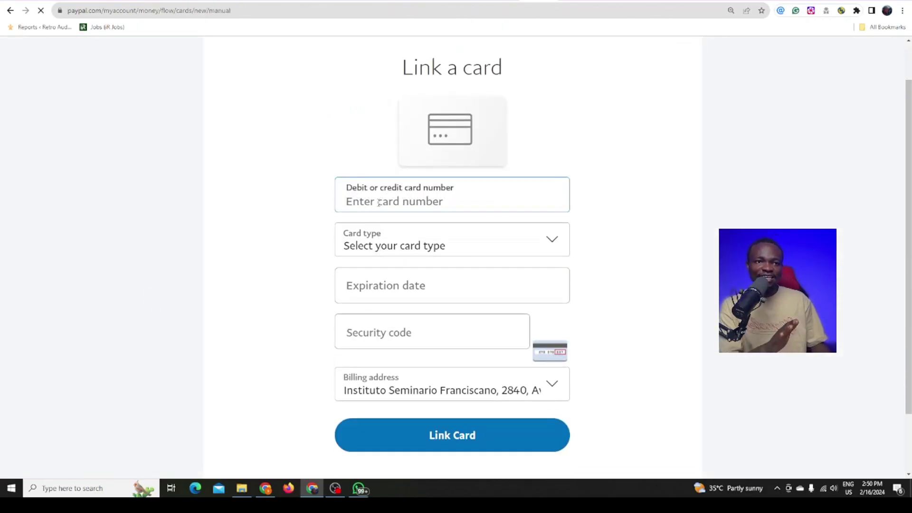
left_click(368, 246)
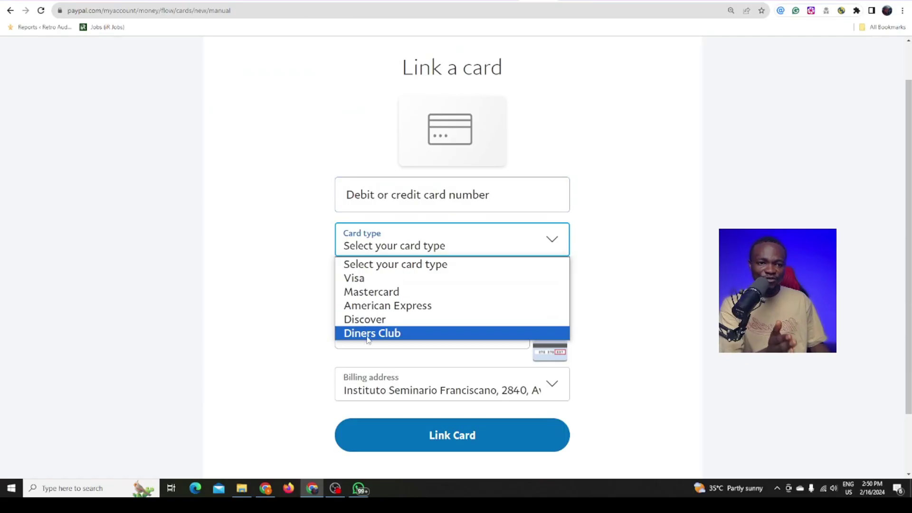
left_click(322, 295)
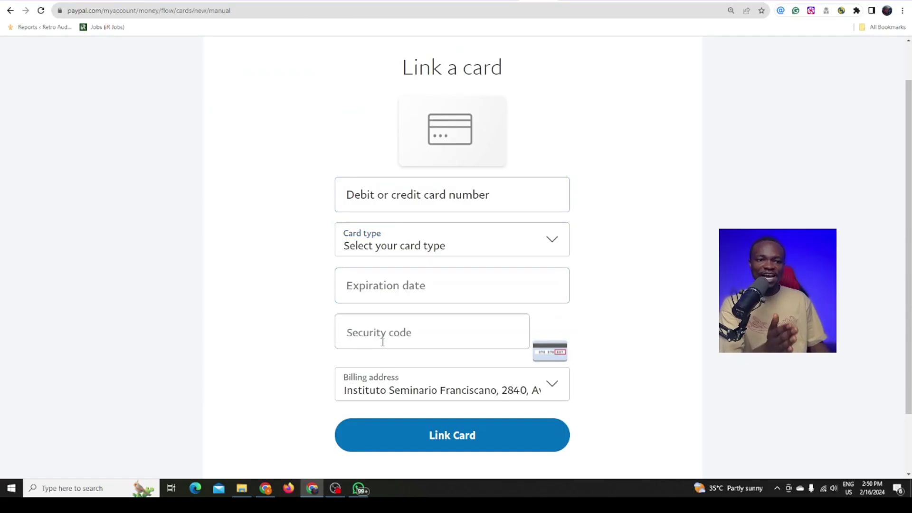
left_click(371, 389)
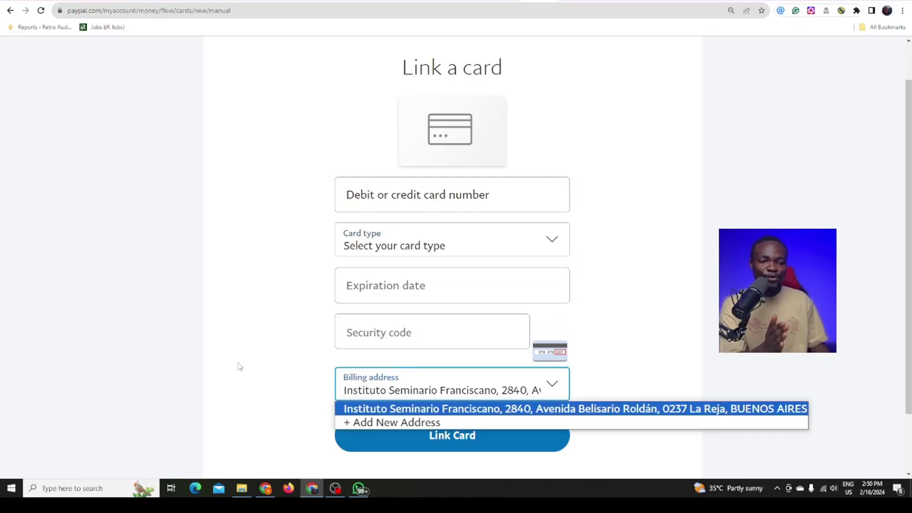
left_click(273, 362)
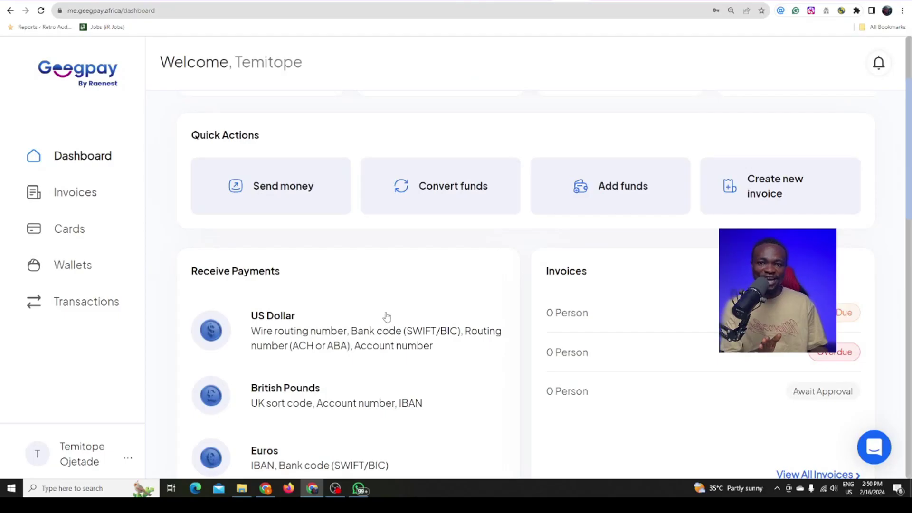
Step: Switch to Geegpay and start creating a new card from its Cards page
scroll(387, 315, "down", 2)
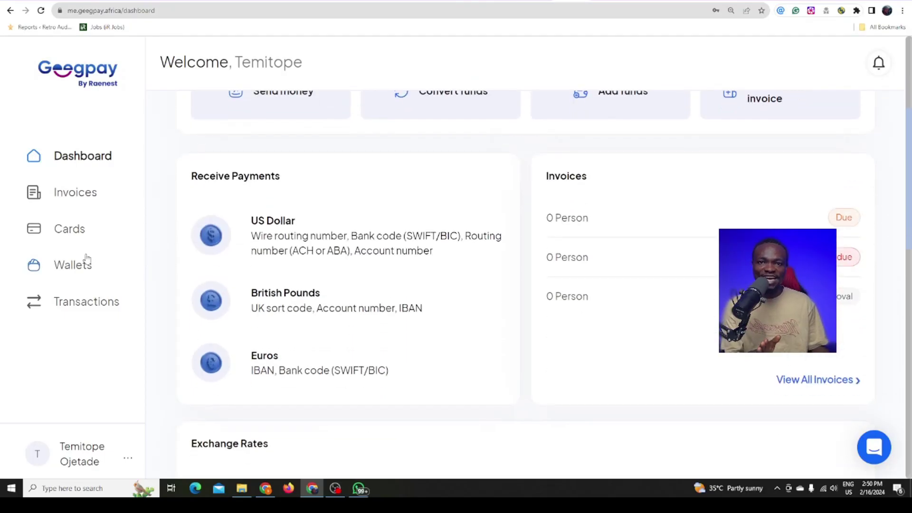
left_click(77, 230)
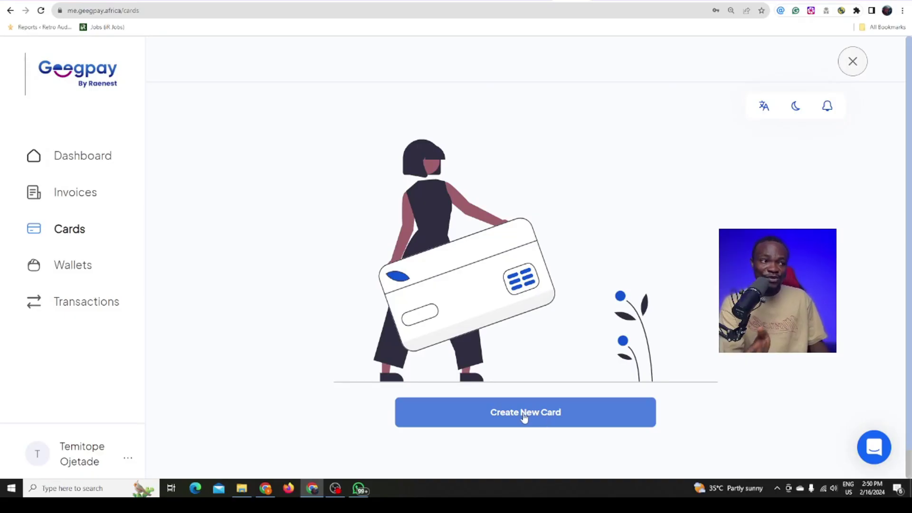
left_click(524, 415)
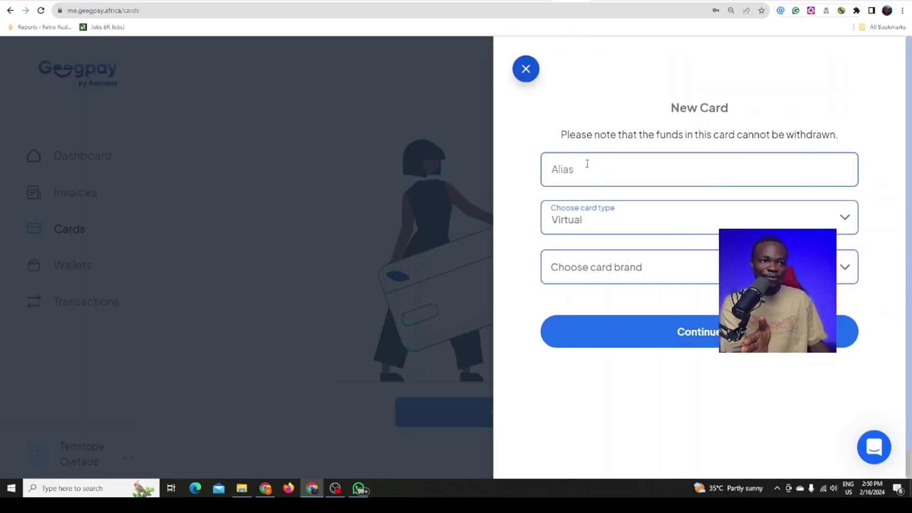
Step: Set the new card's alias to sleek, its type to Virtual and its brand to Visa, and continue with the creation
left_click(587, 164)
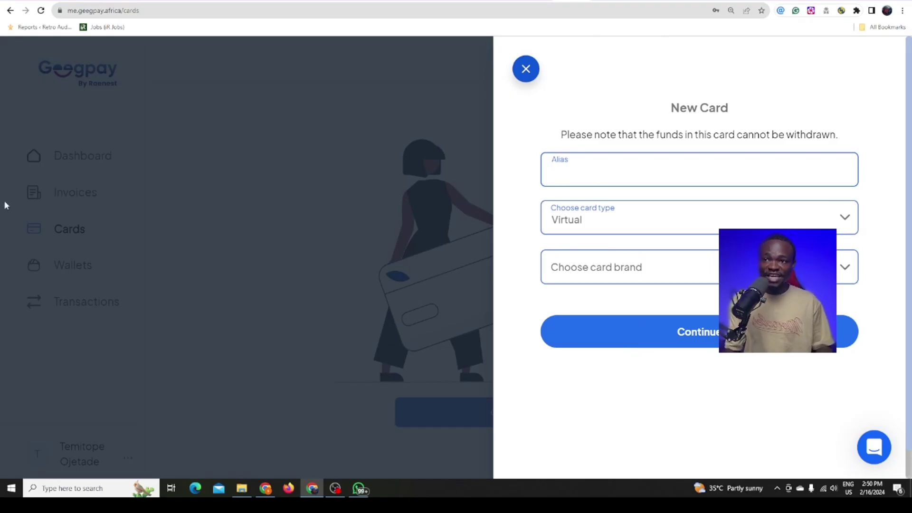
key("alt+Tab")
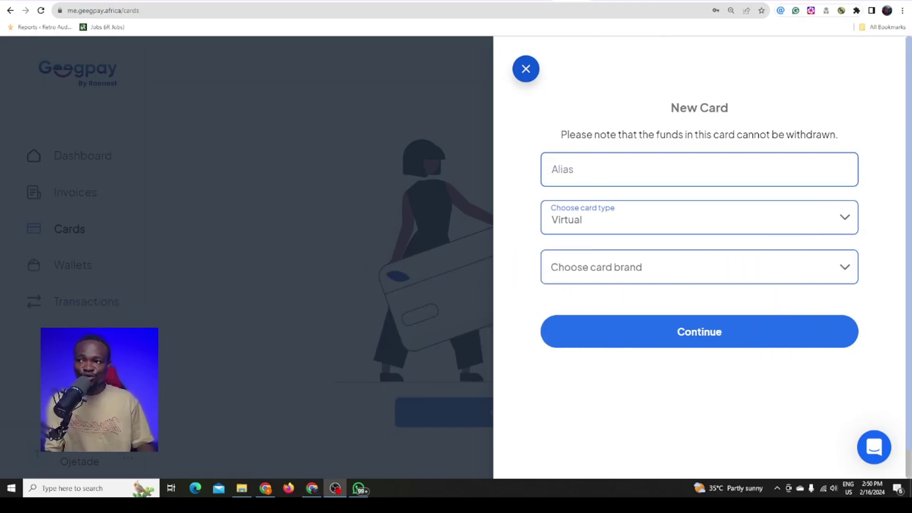
left_click(610, 161)
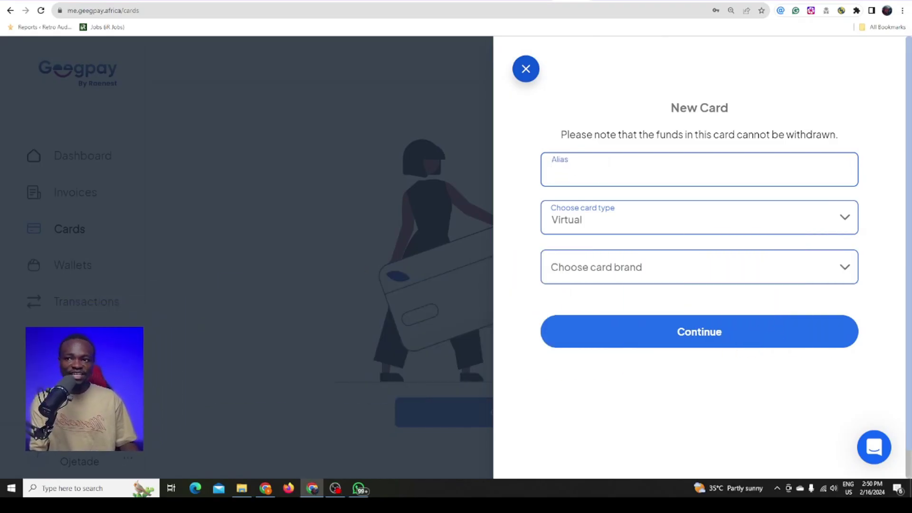
key("alt+Tab")
left_click(586, 164)
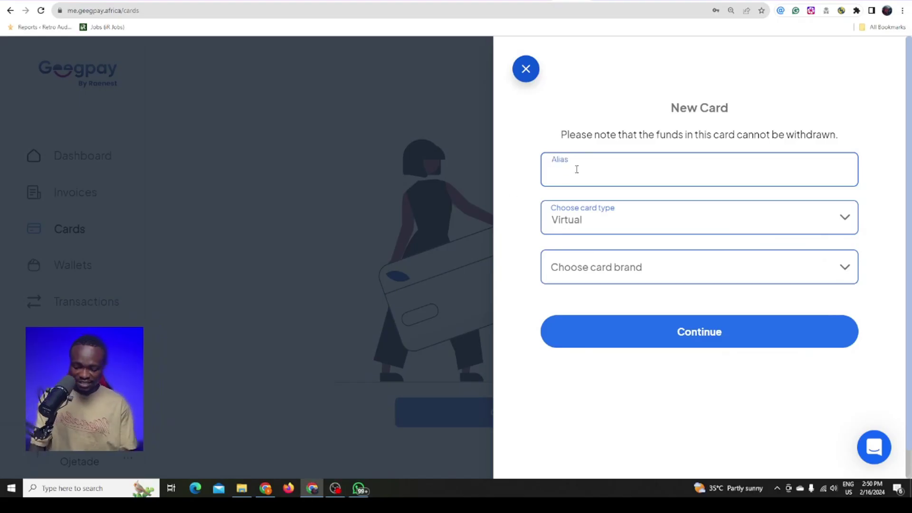
type("sleek")
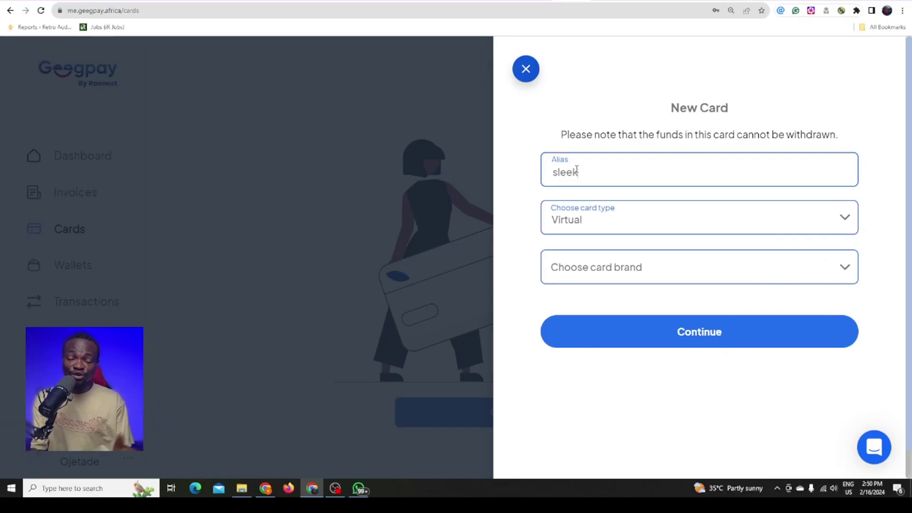
left_click(577, 228)
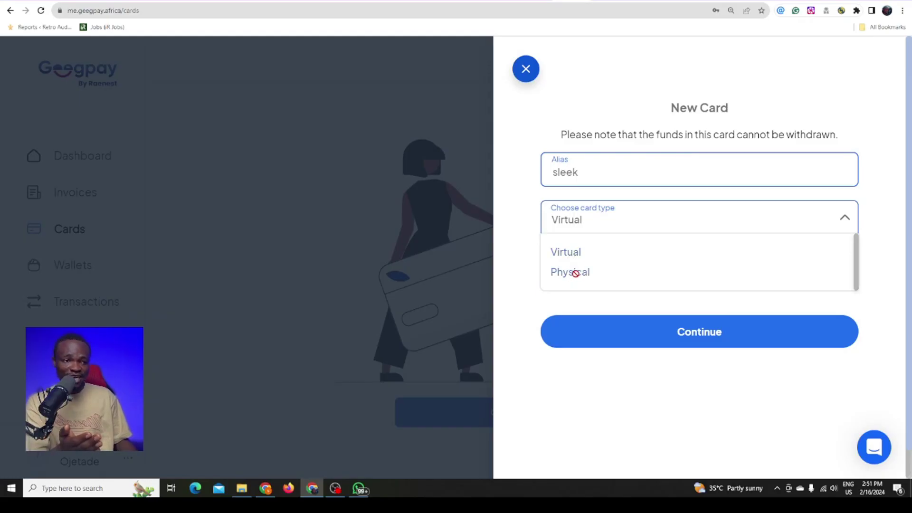
left_click(572, 256)
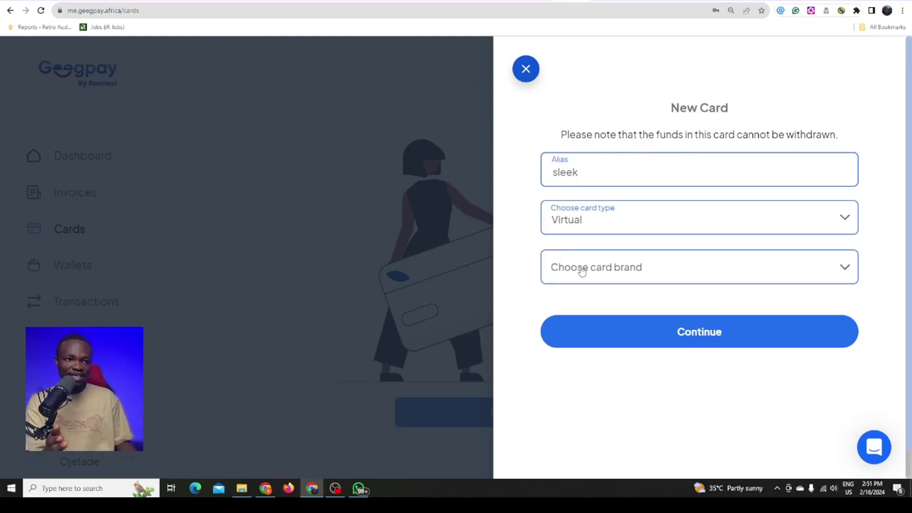
left_click(597, 271)
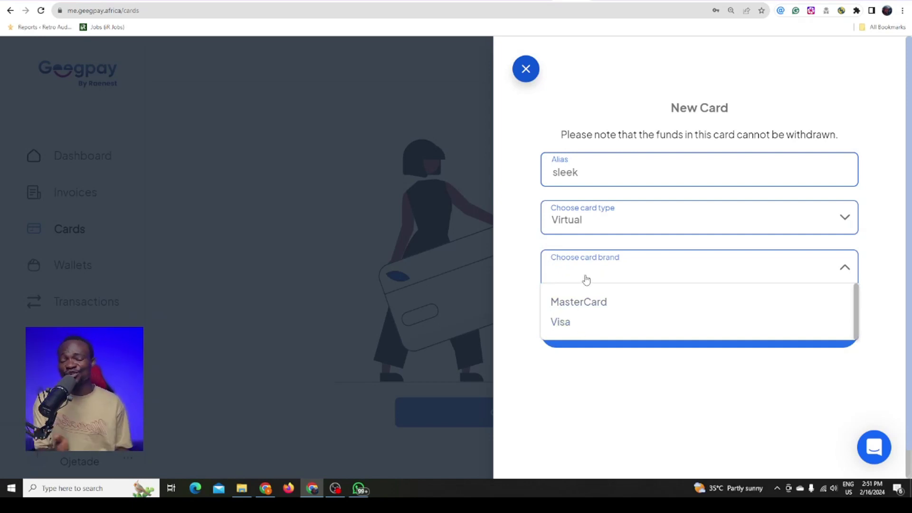
left_click(580, 326)
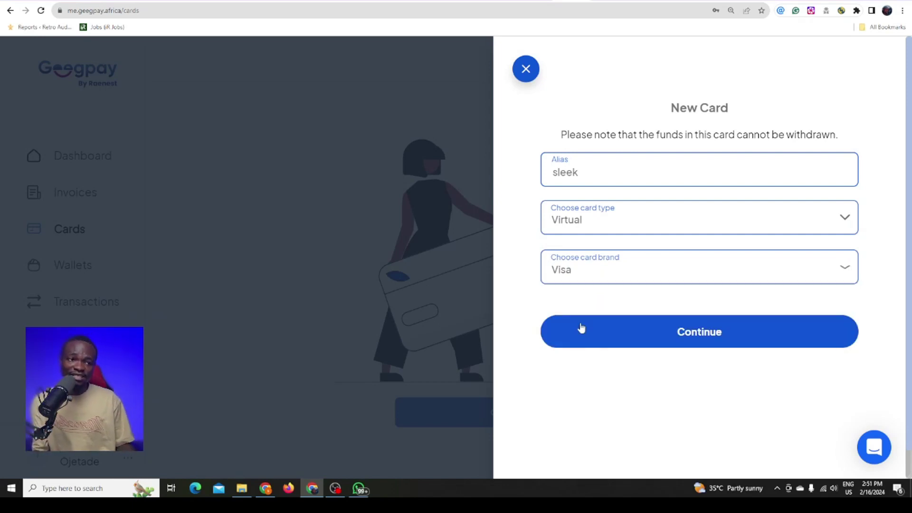
left_click(609, 334)
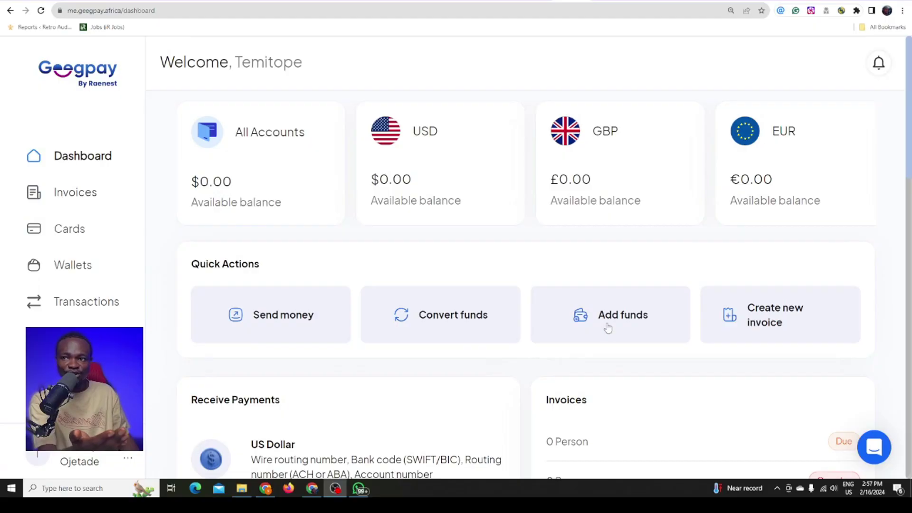
Step: Open the Fund Wallet form from the dashboard and set the amount to fund to 2 USD
key("ctrl+plus")
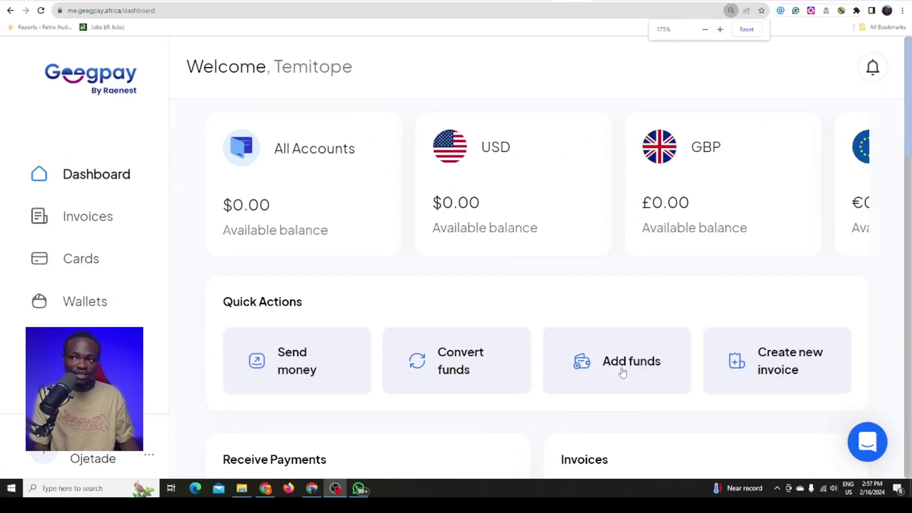
left_click(635, 370)
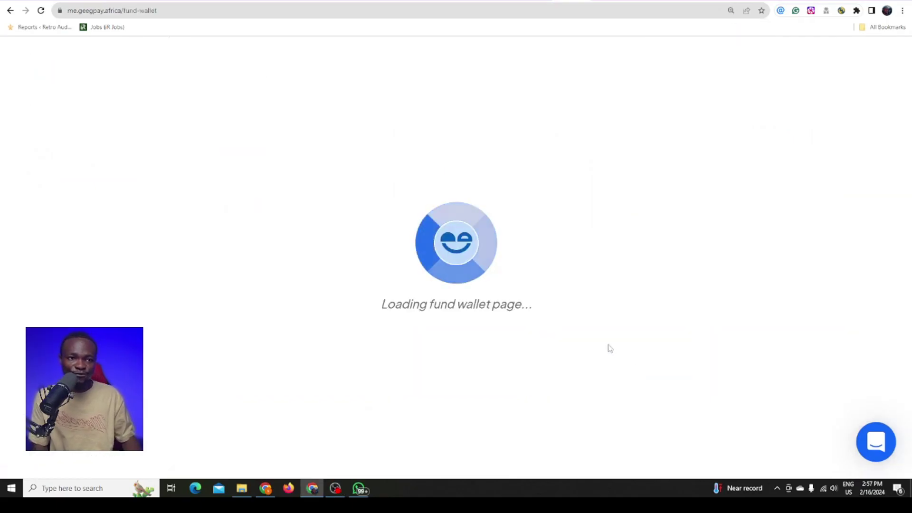
scroll(542, 296, "down", 1)
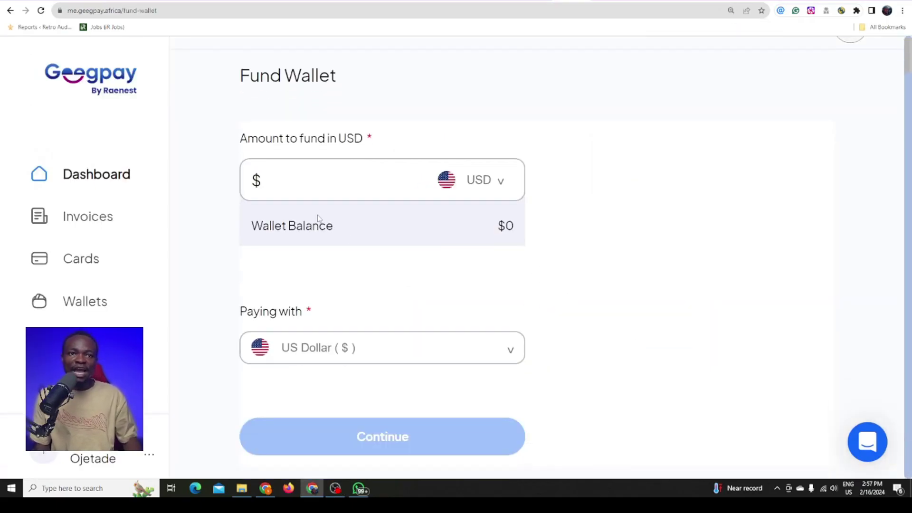
left_click(322, 165)
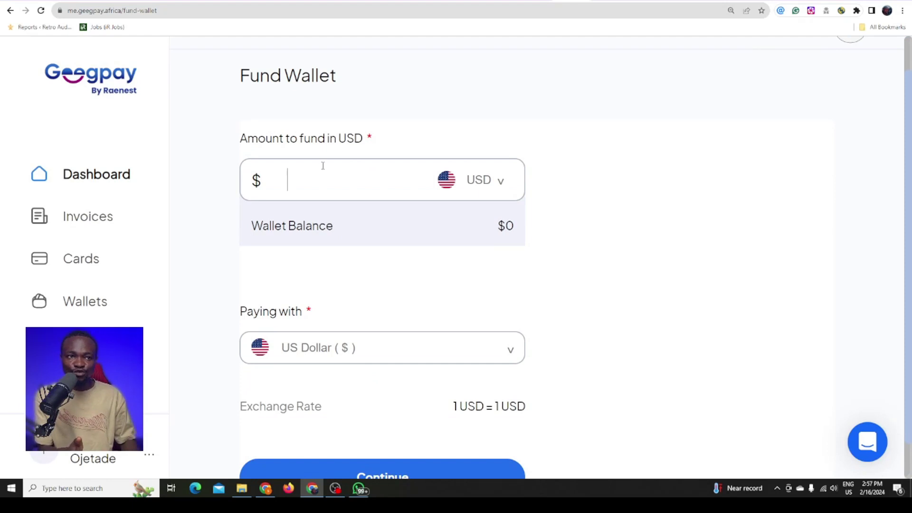
type("2")
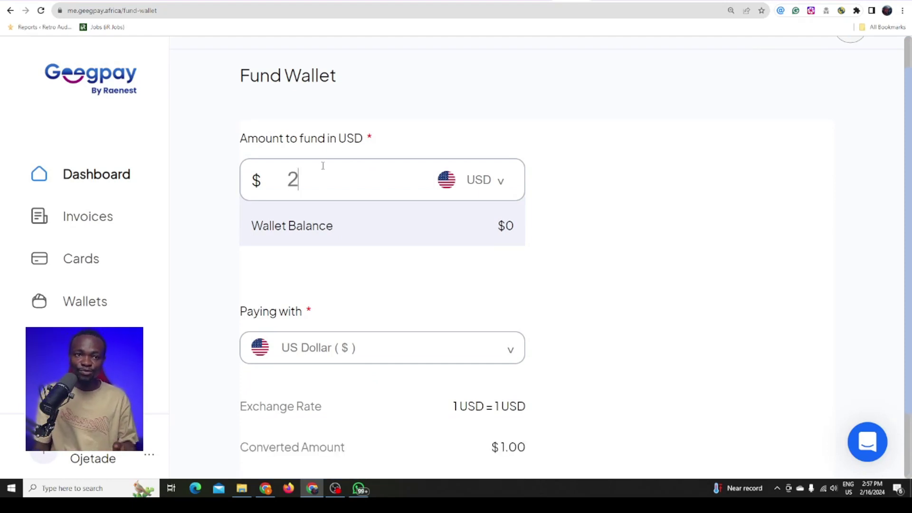
key("BackSpace")
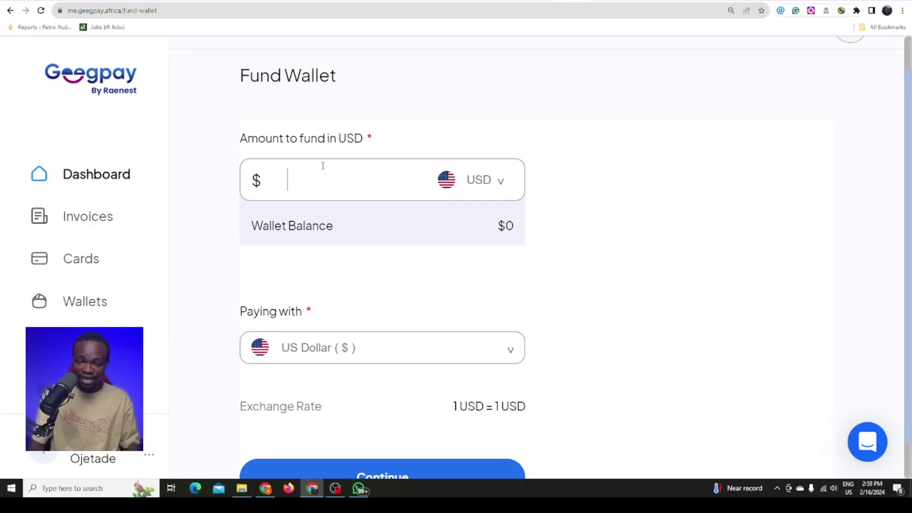
type("2")
Step: Set the paying currency to Nigerian Naira and try to continue with the entered amount
scroll(475, 276, "down", 1)
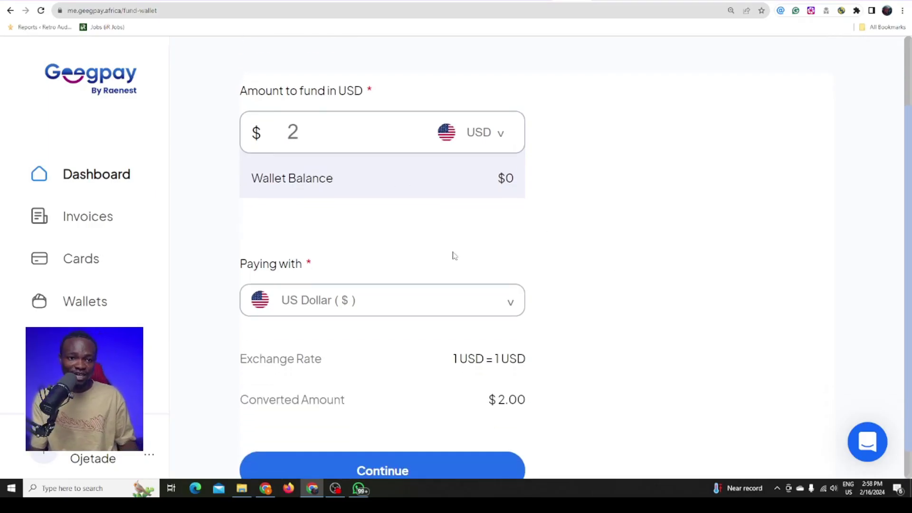
left_click(341, 300)
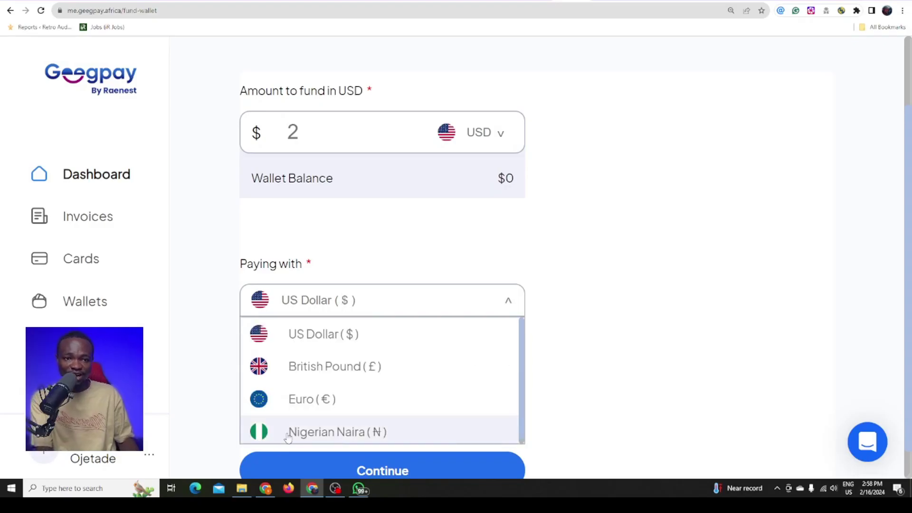
left_click(290, 433)
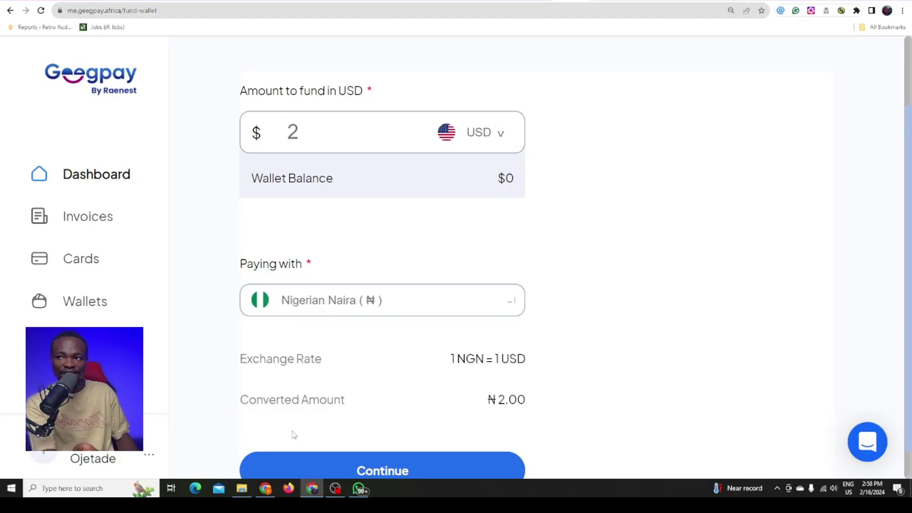
scroll(559, 338, "down", 1)
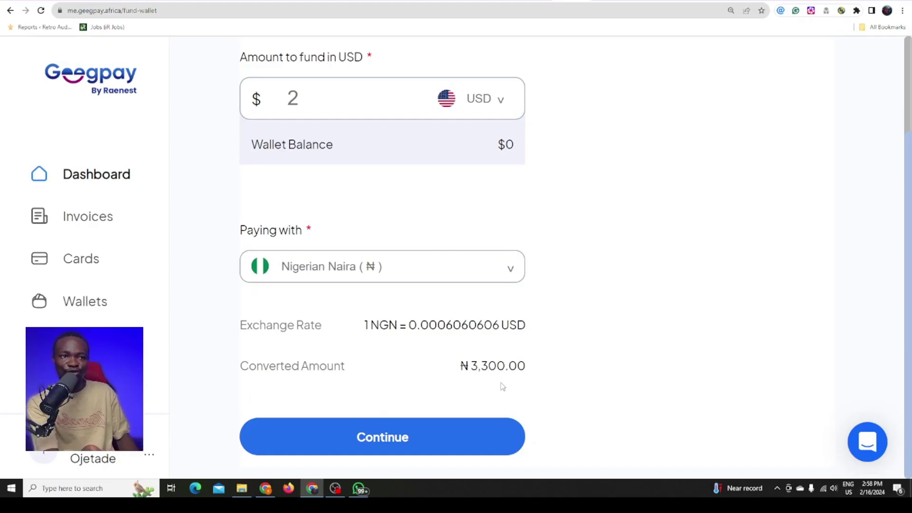
left_click(430, 436)
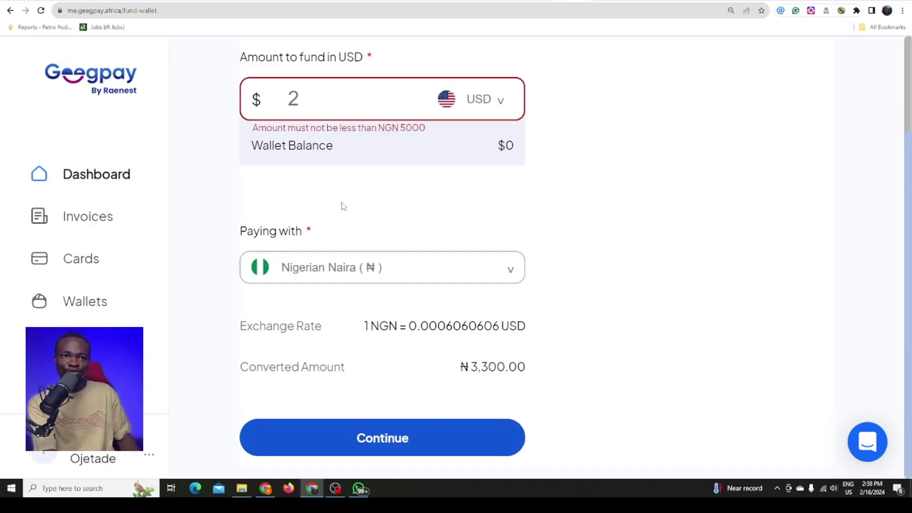
Step: Change the amount to fund to 3.1 USD to meet the NGN 5000 minimum
left_click_drag(259, 128, 427, 128)
left_click(575, 276)
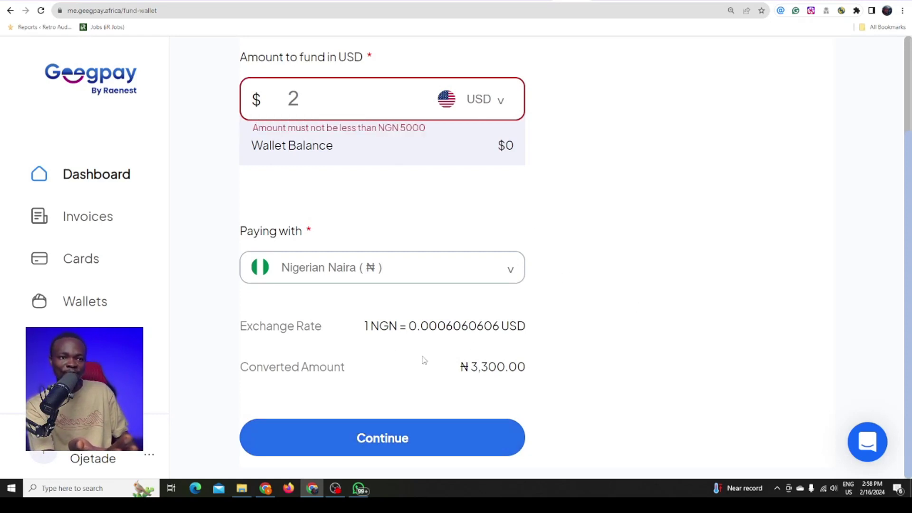
left_click_drag(475, 368, 534, 373)
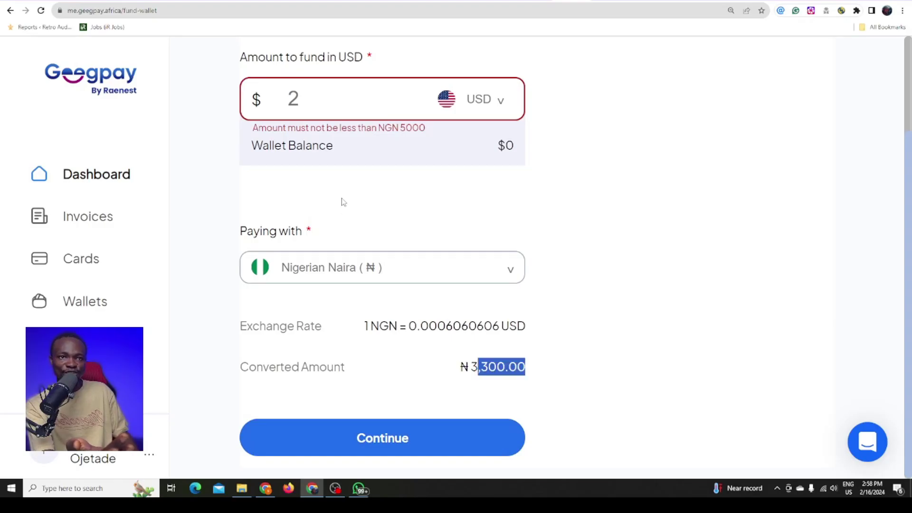
left_click(313, 105)
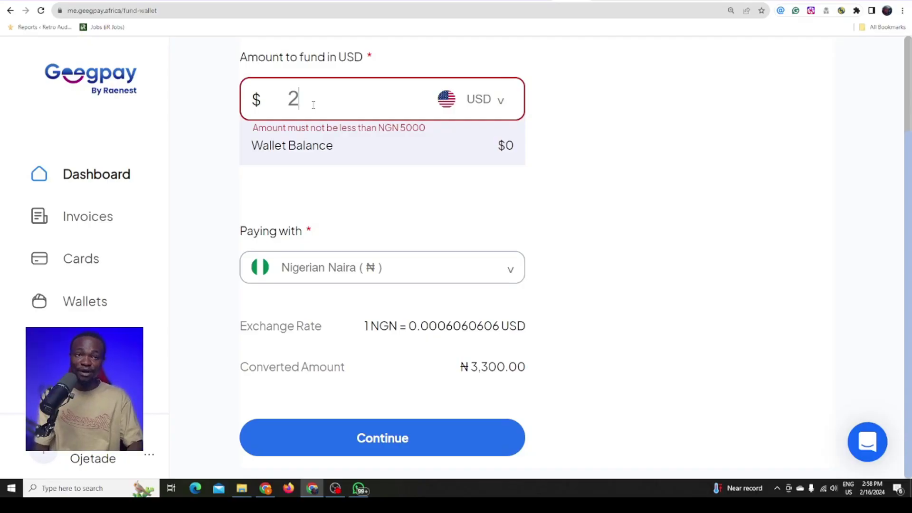
key("BackSpace")
type("3")
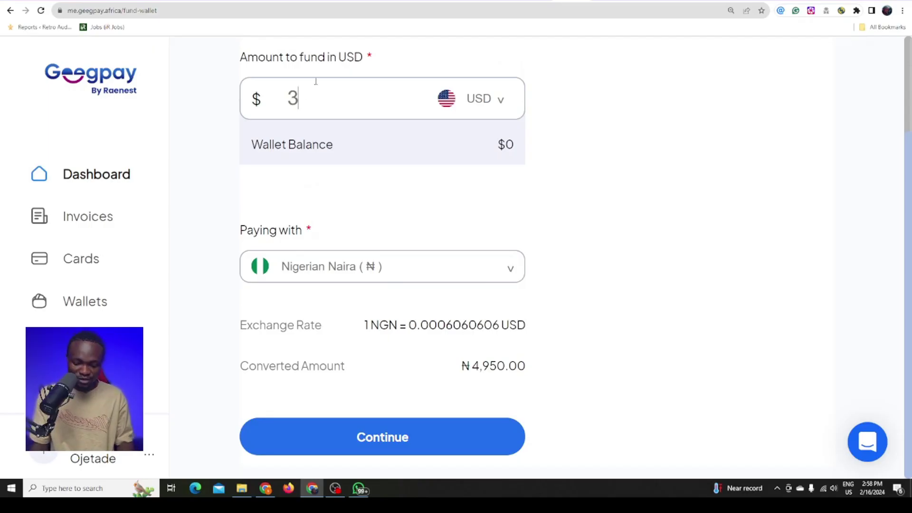
type(".1")
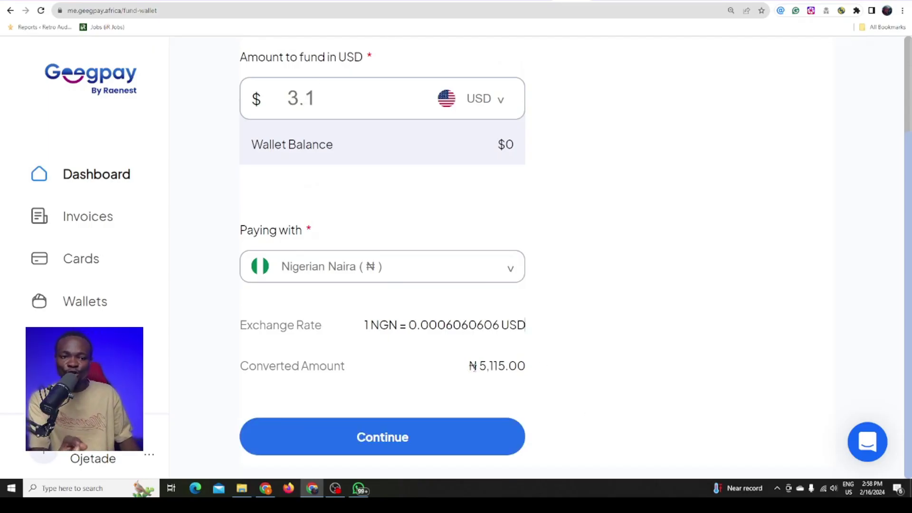
scroll(372, 240, "up", 2)
scroll(329, 266, "down", 2)
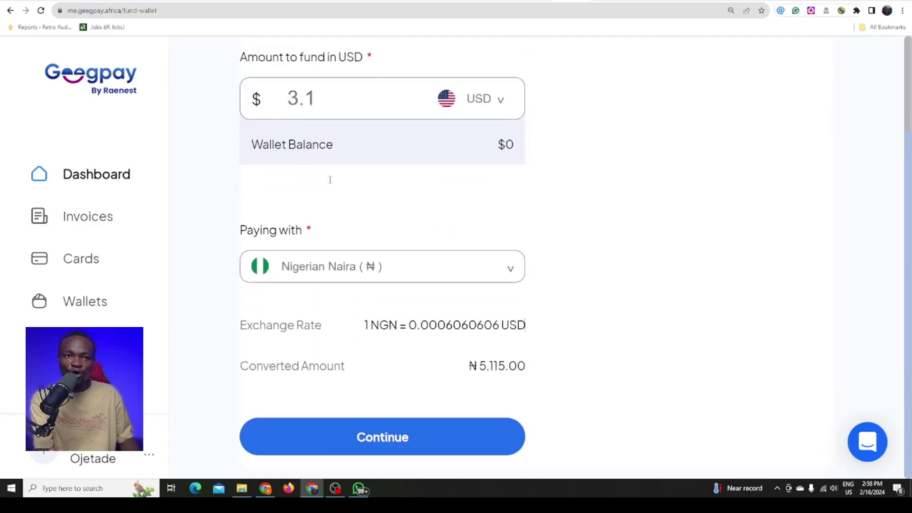
Step: Continue with Bank Transfer as the payment method and confirm funding the USD wallet
left_click(395, 441)
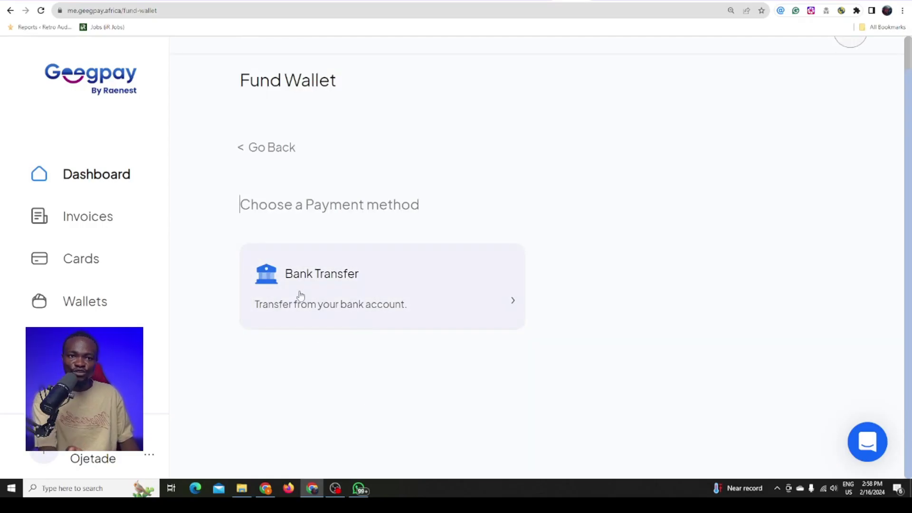
left_click(359, 293)
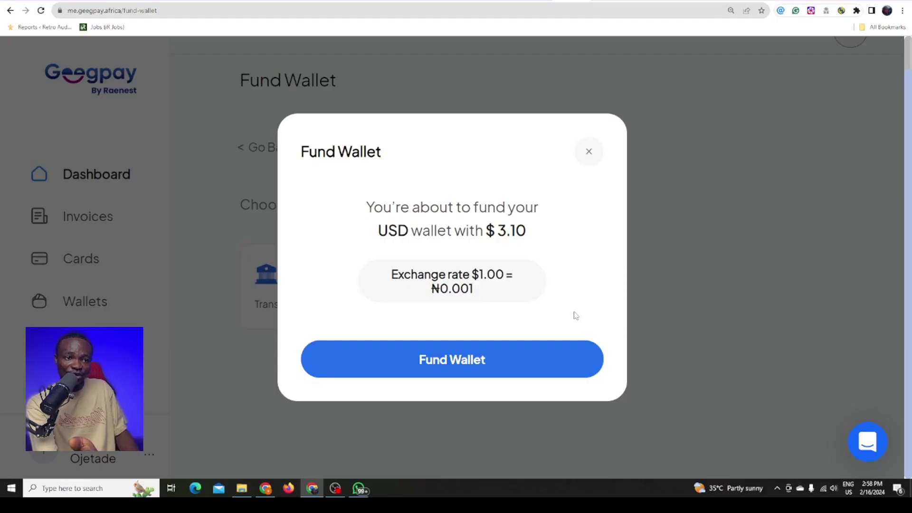
left_click(484, 360)
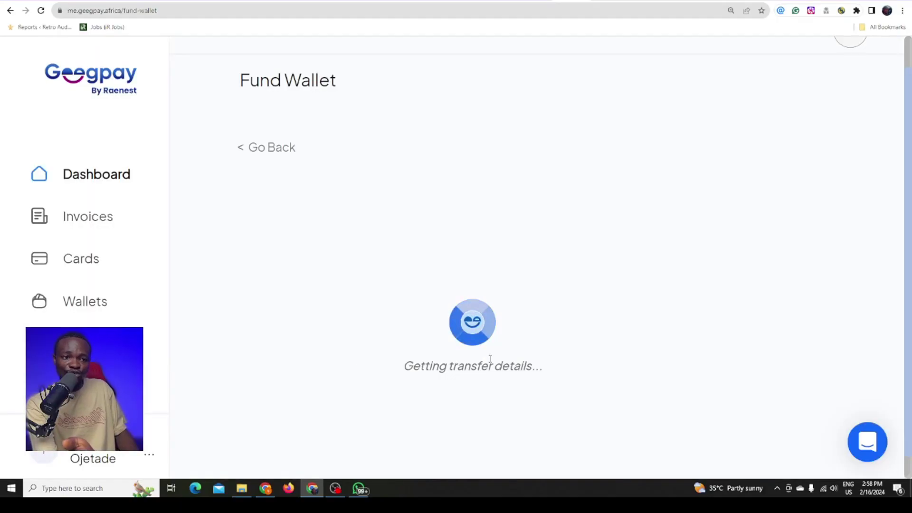
Step: Review the bank transfer instructions, including the account holder, bank name, account number, total amount to send and time limit
scroll(480, 352, "down", 4)
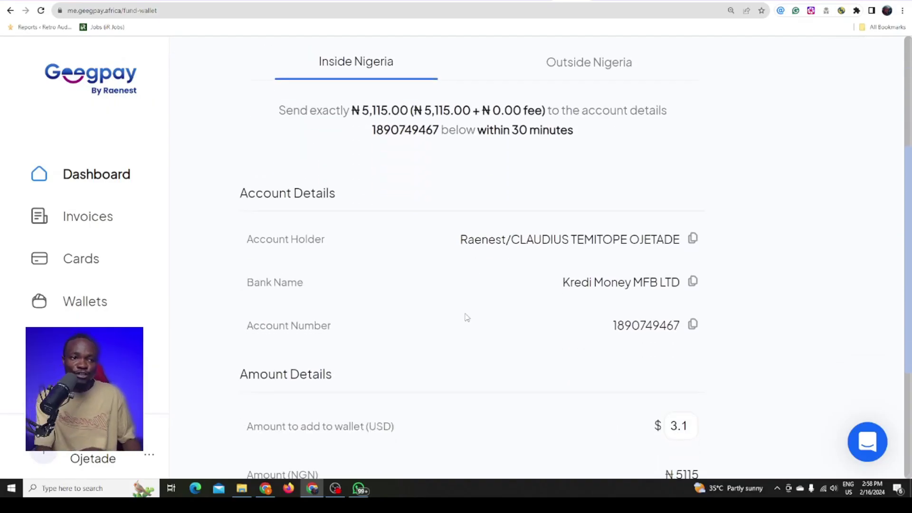
scroll(467, 318, "down", 1)
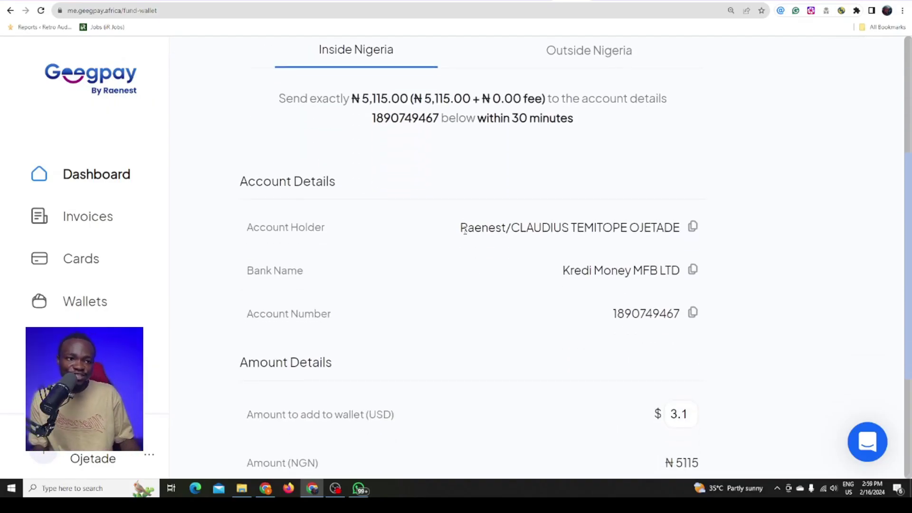
scroll(464, 229, "down", 2)
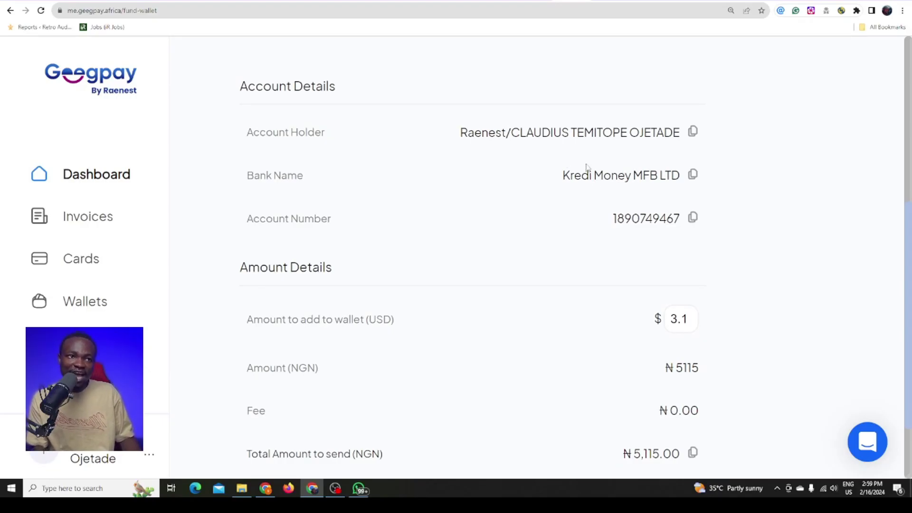
left_click_drag(461, 134, 575, 136)
left_click(576, 143)
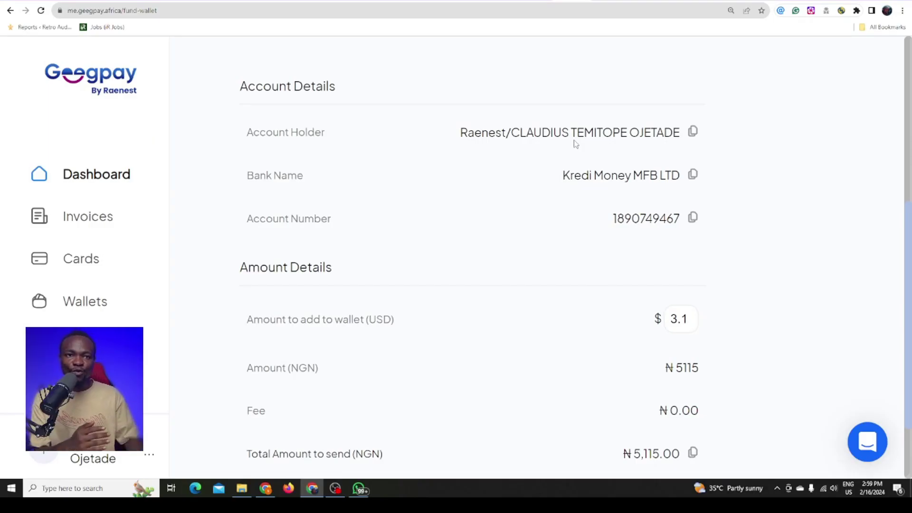
left_click_drag(570, 175, 627, 176)
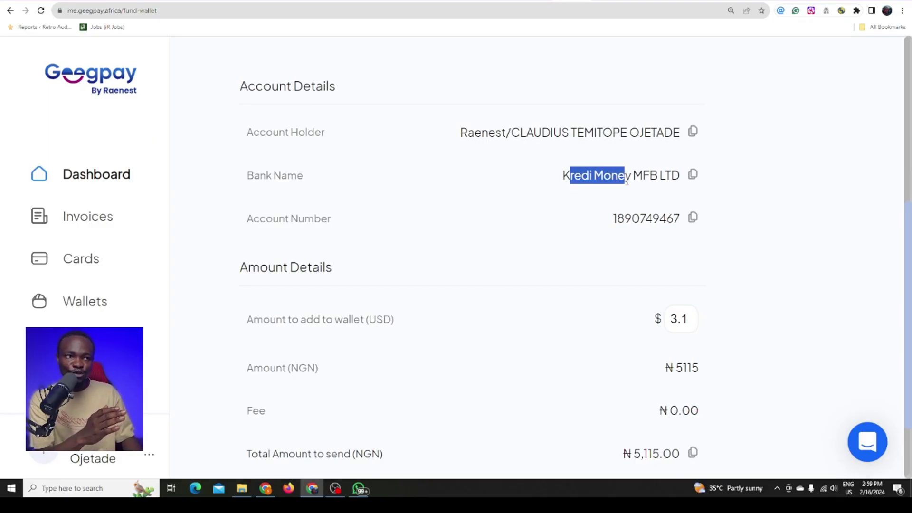
left_click(563, 175)
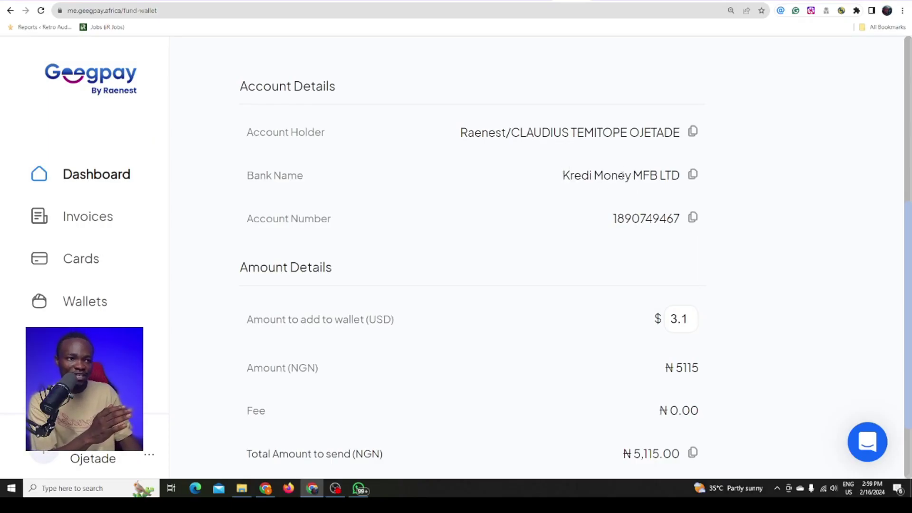
left_click_drag(511, 132, 678, 132)
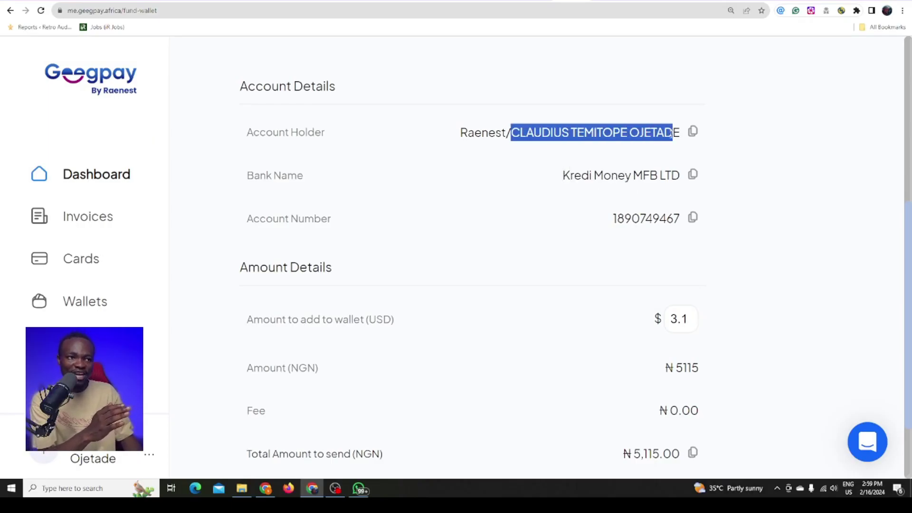
left_click_drag(612, 220, 659, 220)
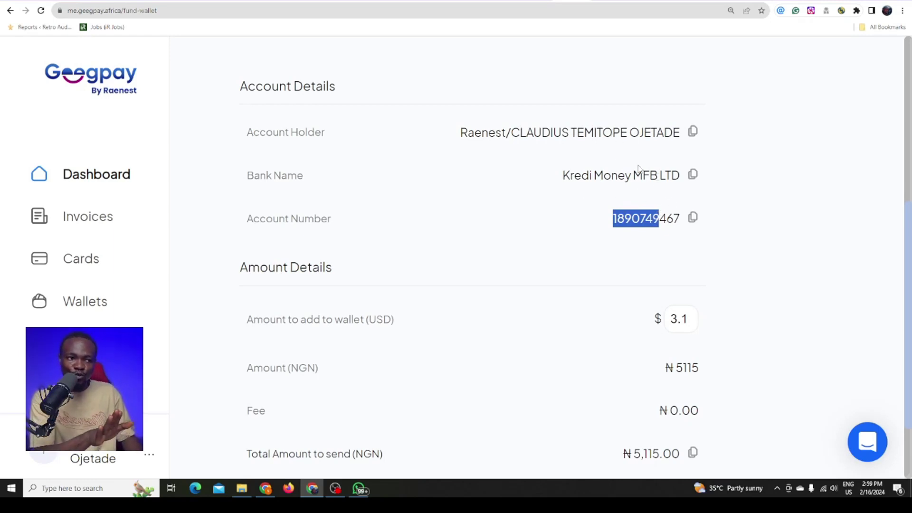
scroll(641, 210, "down", 2)
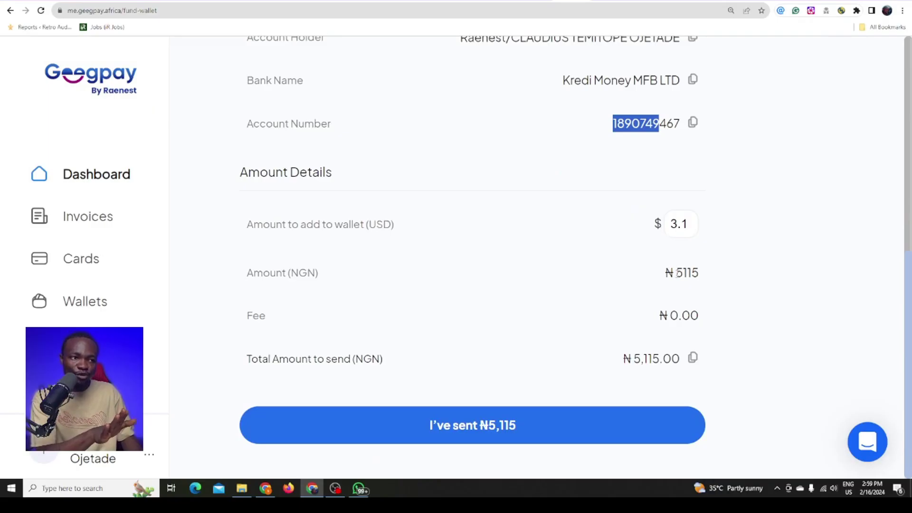
scroll(686, 262, "up", 7)
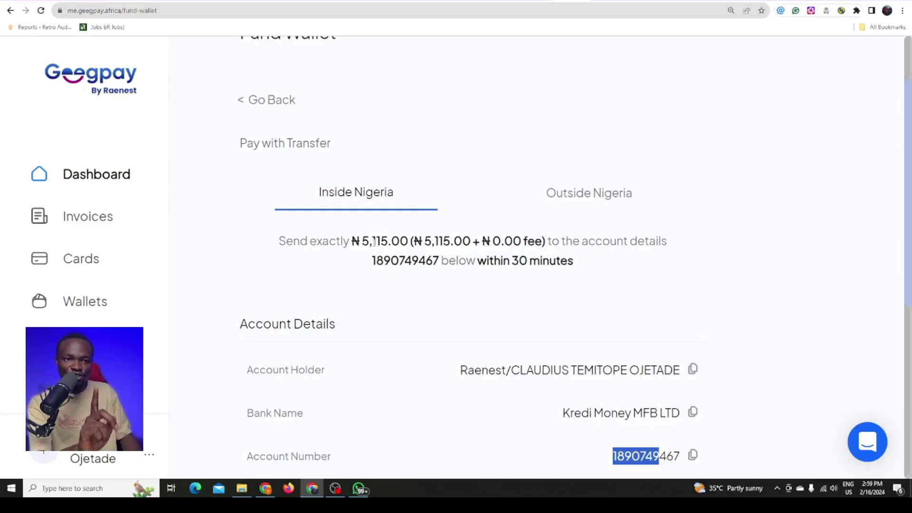
scroll(378, 242, "down", 2)
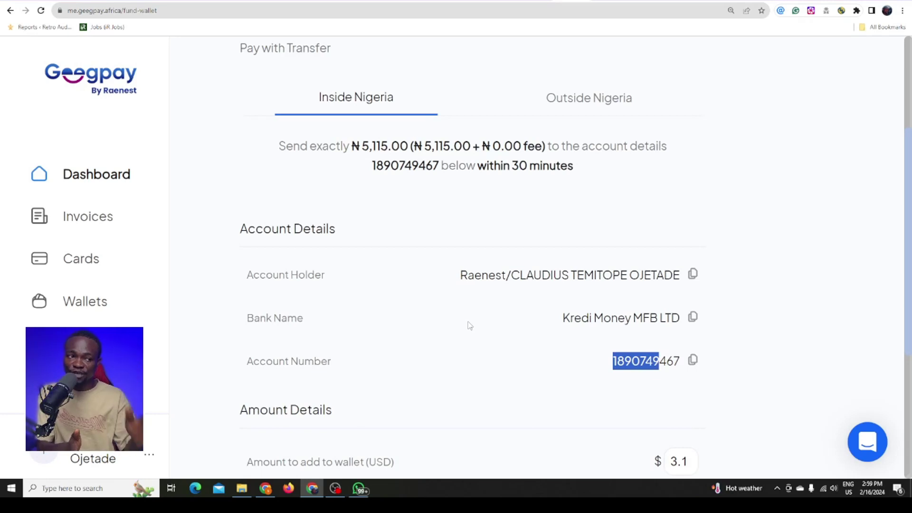
scroll(490, 318, "down", 5)
Step: Check the NGN and All Accounts balances on the dashboard
left_click(542, 306)
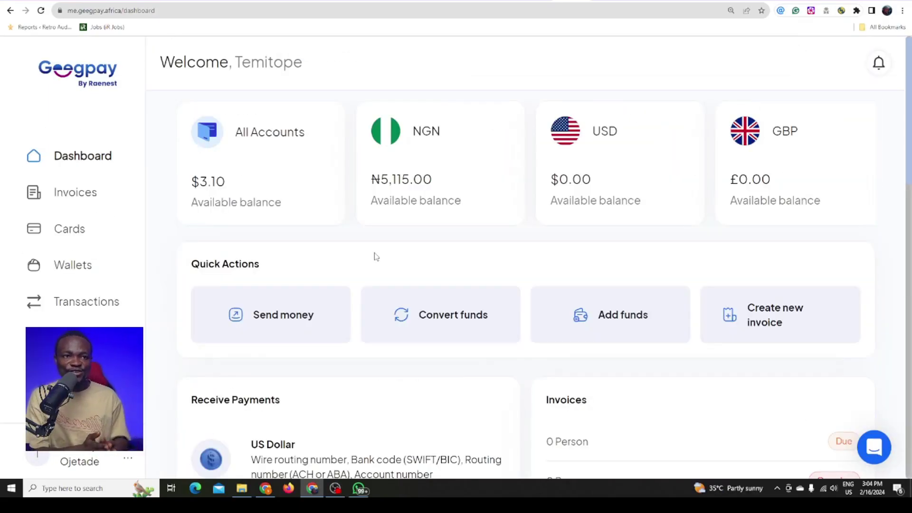
mouse_move(381, 180)
left_mouse_down()
mouse_move(465, 209)
mouse_move(400, 244)
left_mouse_up()
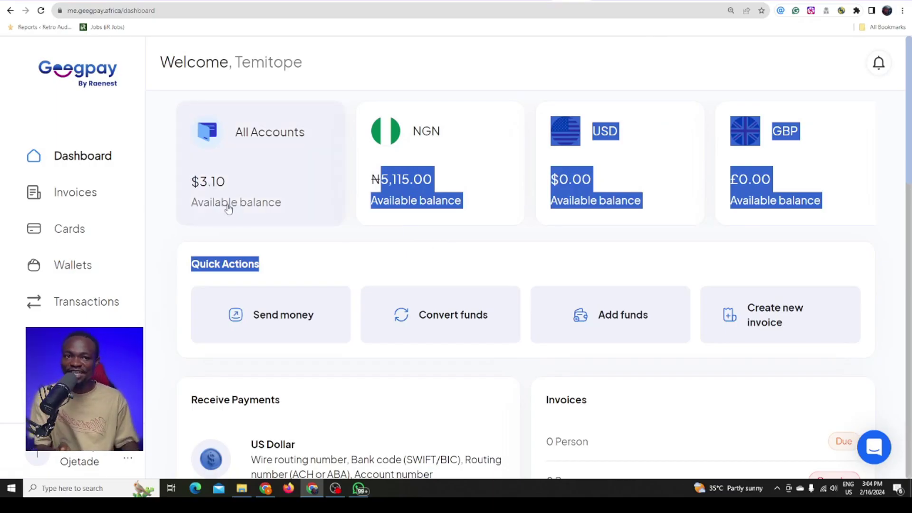
left_click(257, 244)
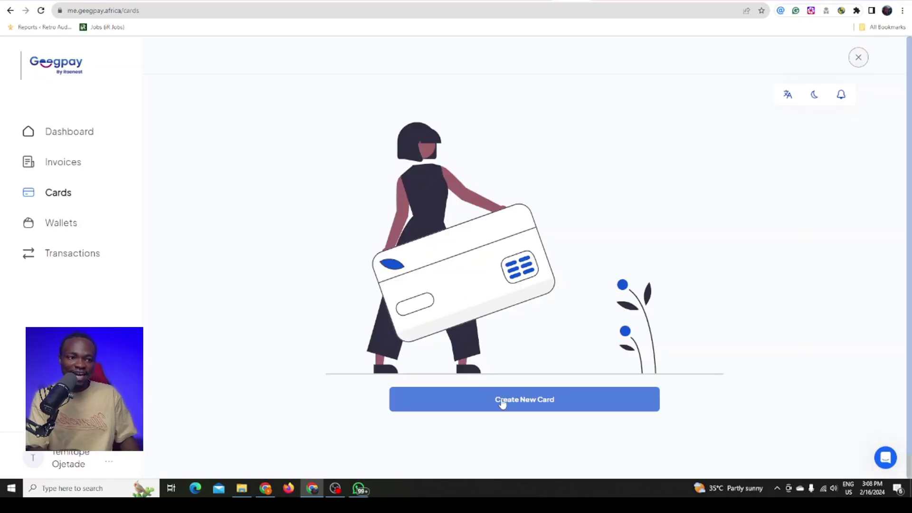
Step: Start a new virtual card with the alias Sleek and the Visa brand, and continue to its funding details
left_click(505, 407)
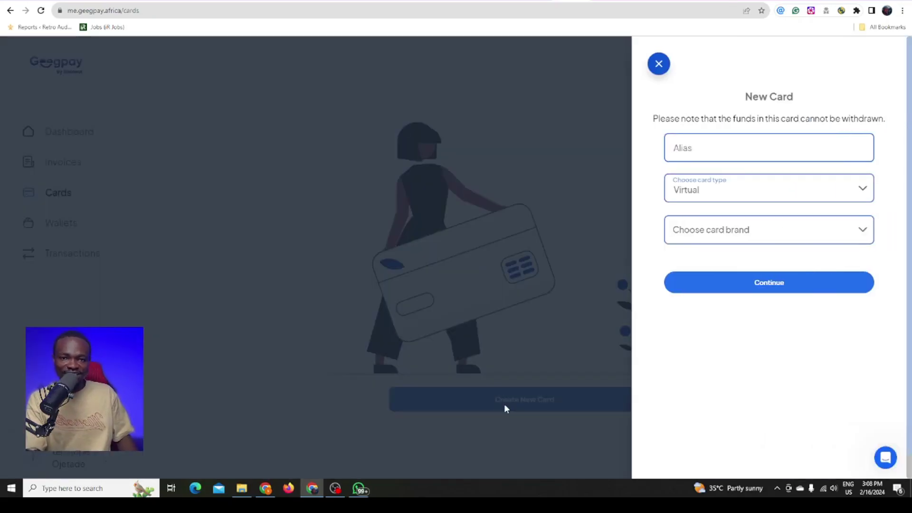
left_click(788, 142)
type("Sleek")
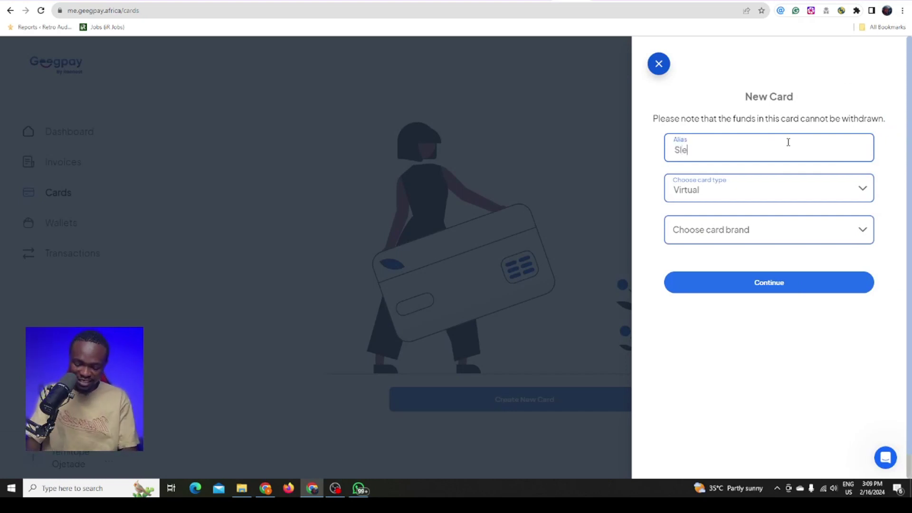
left_click(781, 198)
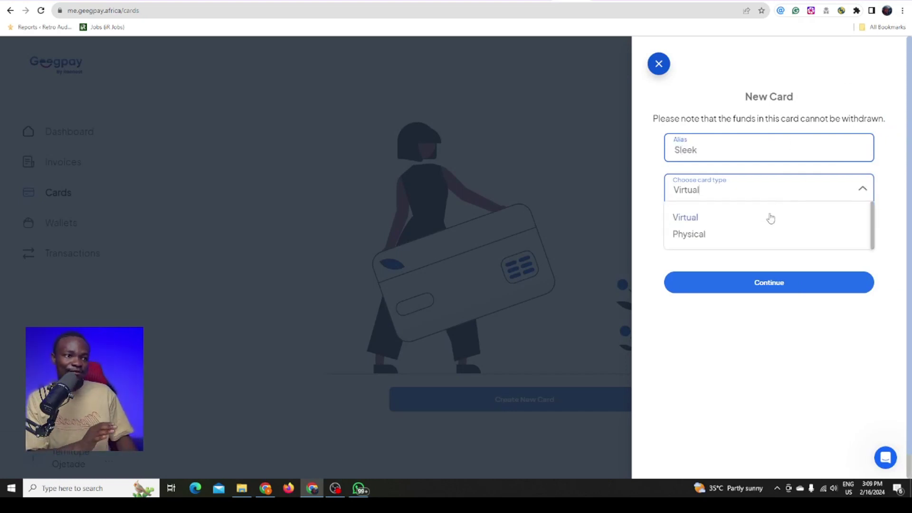
left_click(690, 221)
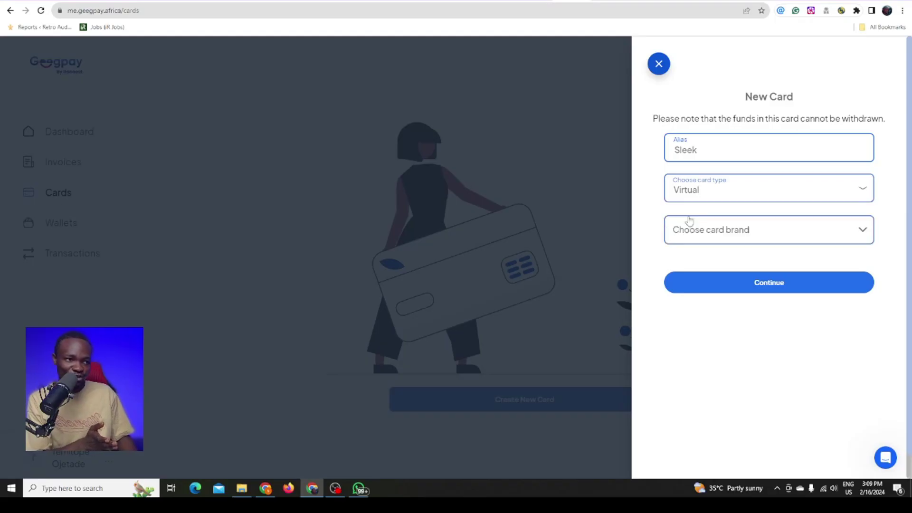
left_click(729, 233)
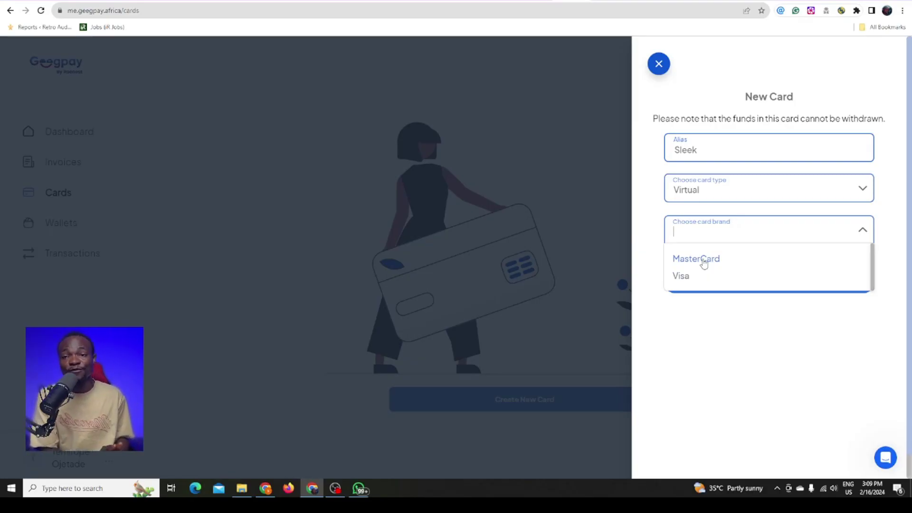
left_click(683, 277)
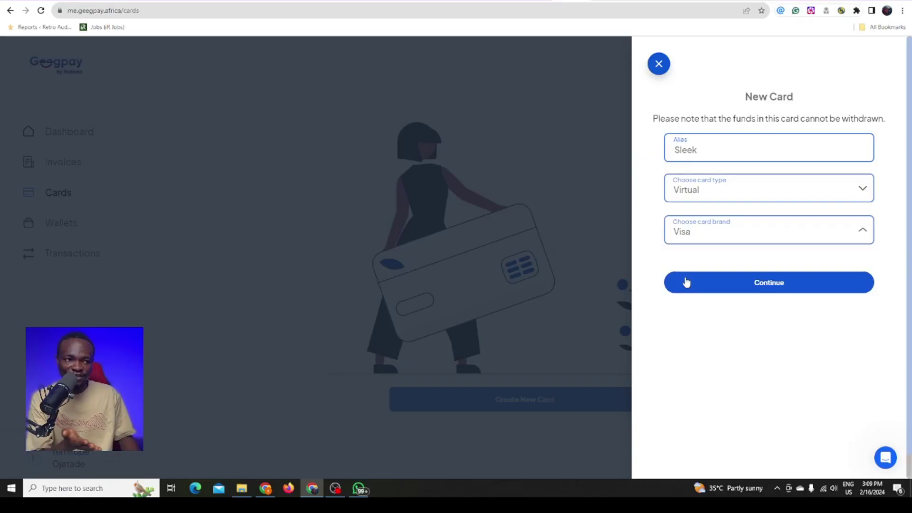
left_click(715, 289)
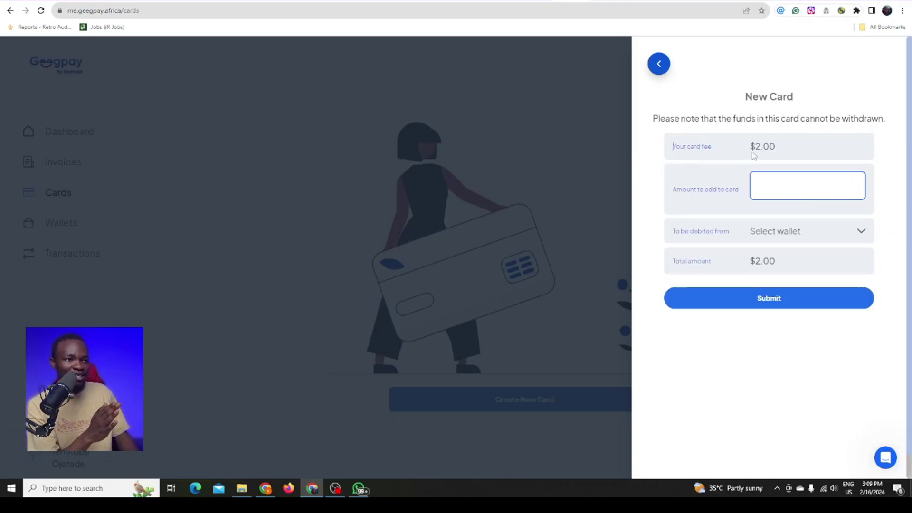
Step: Check the Visa card fee and enter 1 as the amount to add to the card
left_click_drag(755, 147, 770, 147)
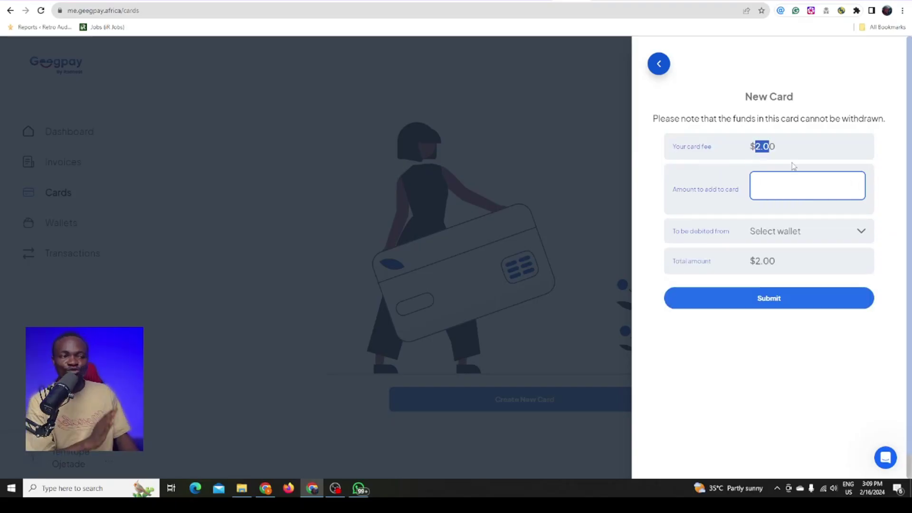
left_click(780, 186)
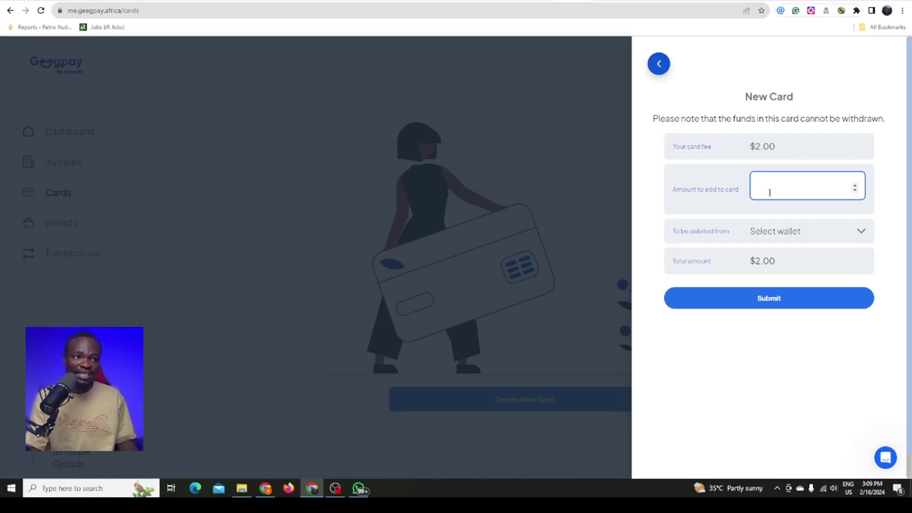
type("1")
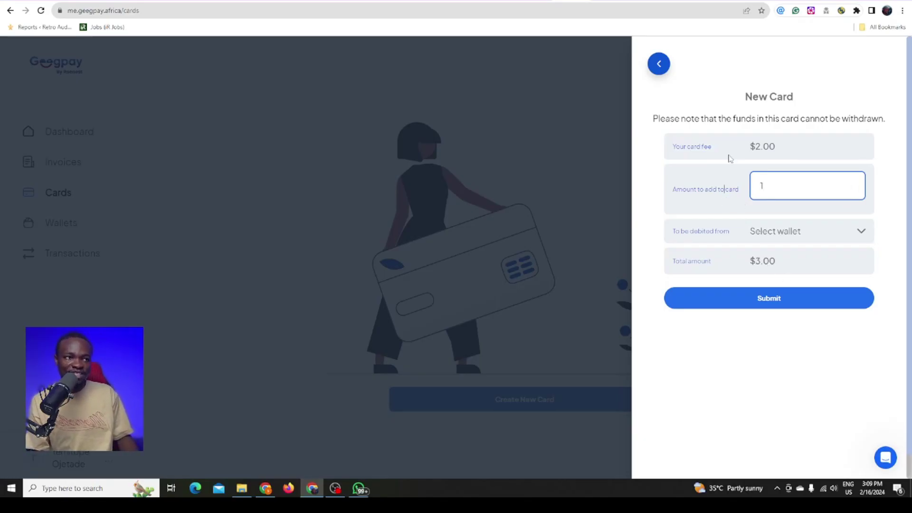
left_click_drag(755, 145, 780, 150)
left_click(770, 186)
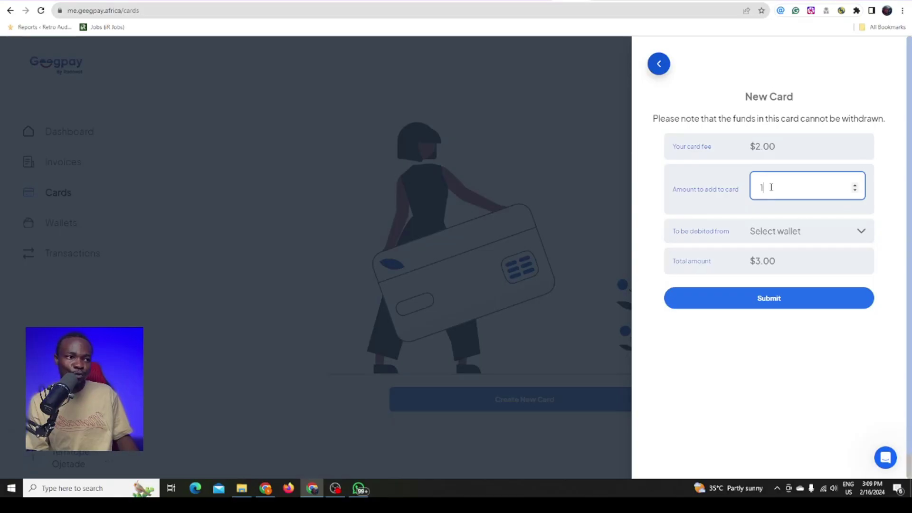
Step: Change the card brand to MasterCard to compare its fee, and return to the funding details with Visa selected
left_click(659, 63)
left_click(729, 236)
left_click(713, 258)
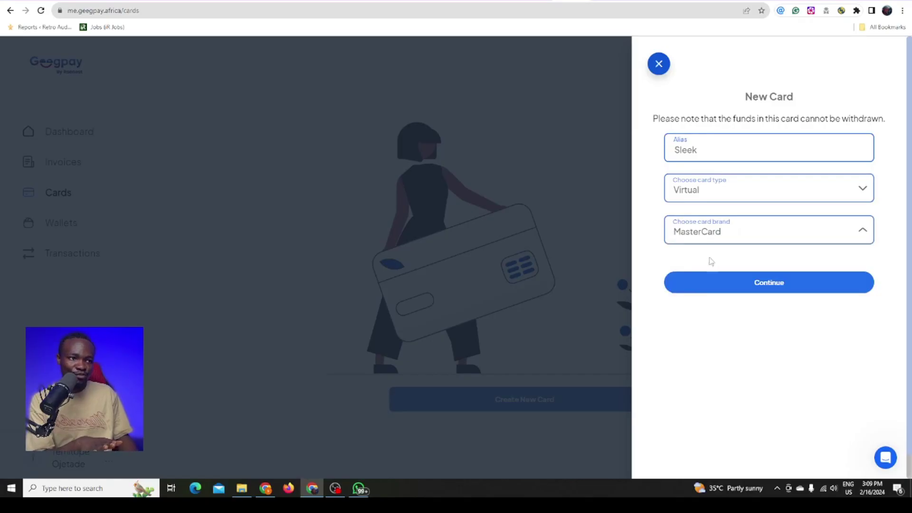
left_click(727, 282)
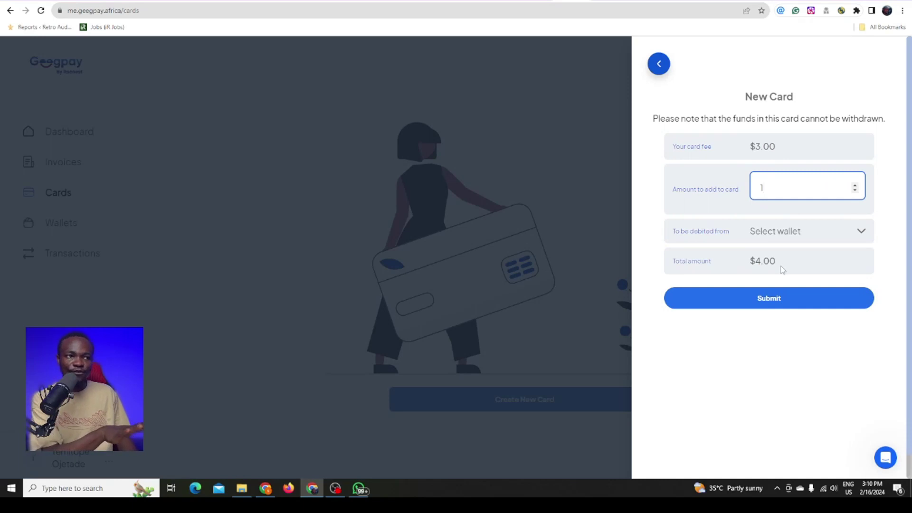
left_click(659, 64)
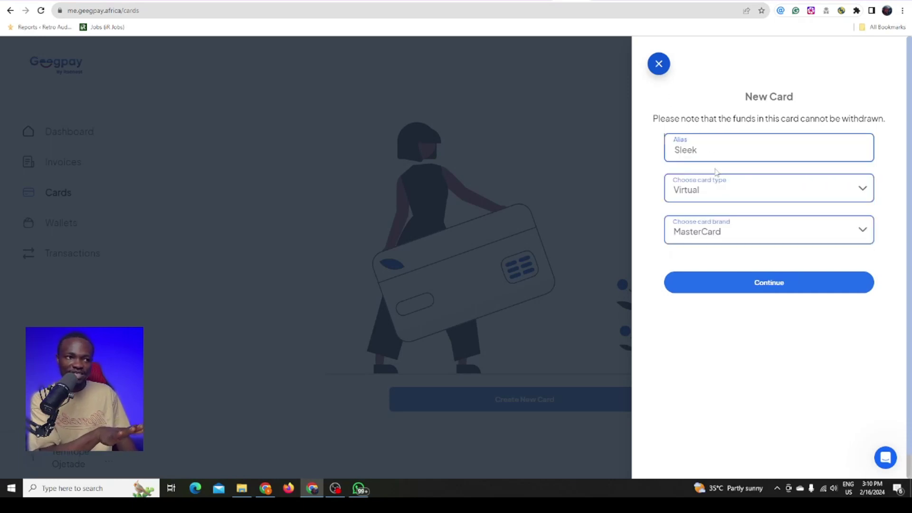
left_click(726, 231)
left_click(720, 274)
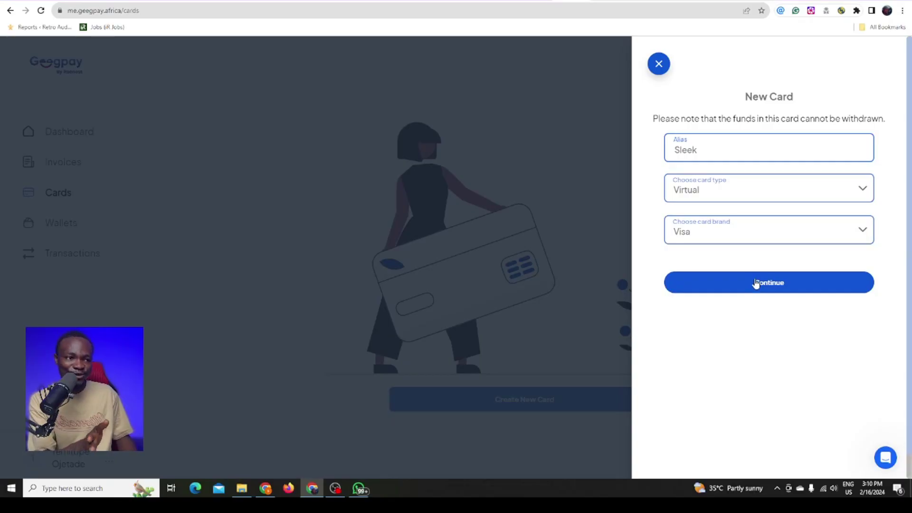
left_click(750, 282)
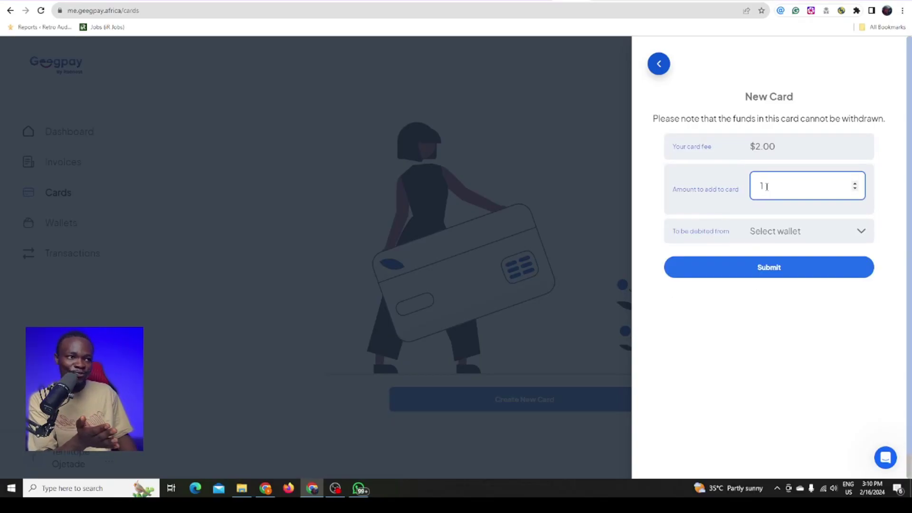
Step: Choose the NGN wallet as the one to debit, review the card's total amount and leave the new card form
left_click(762, 237)
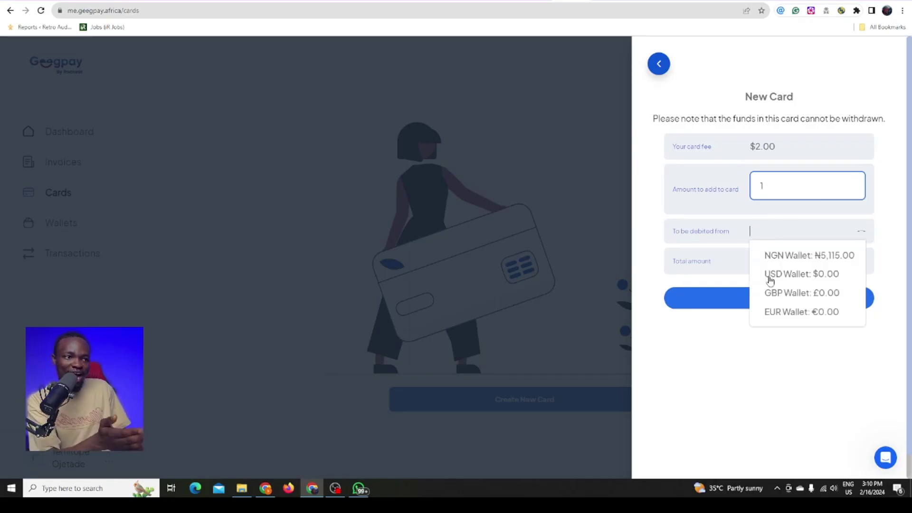
left_click(810, 254)
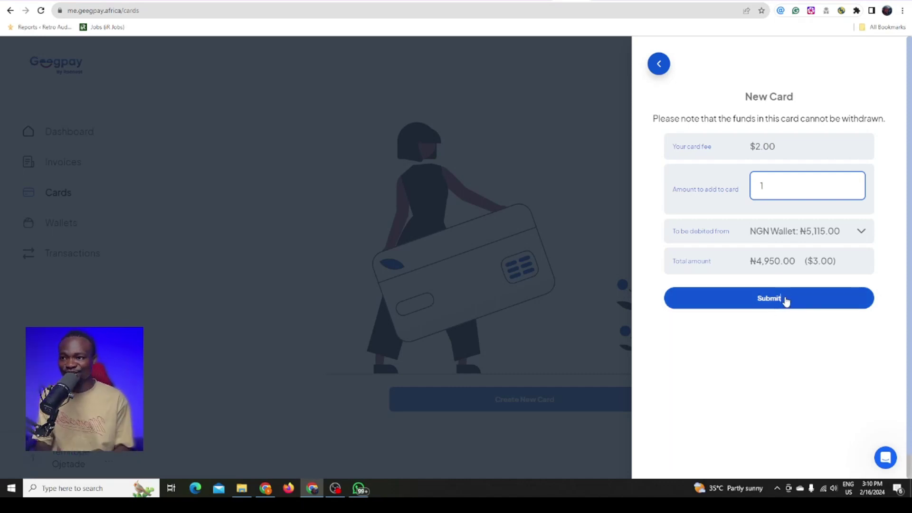
key("ctrl+plus")
key("ctrl+plus")
key("ctrl+plus")
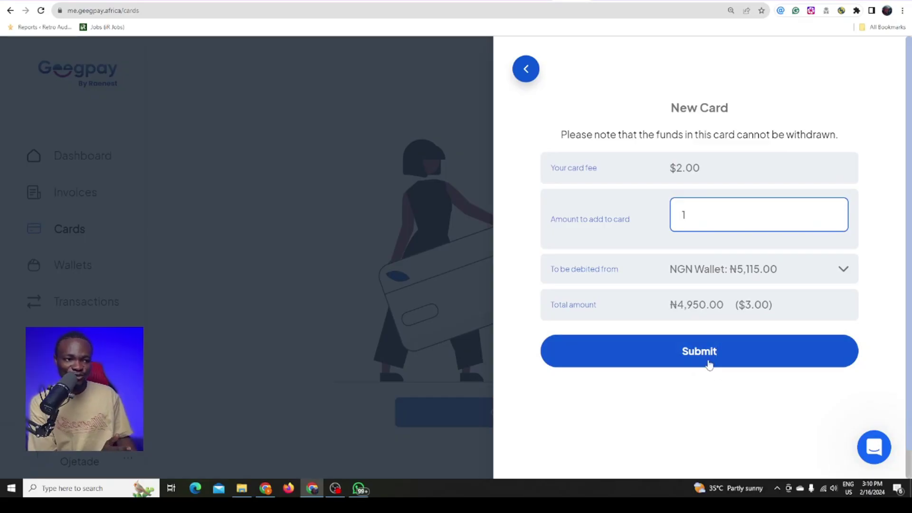
left_click(526, 70)
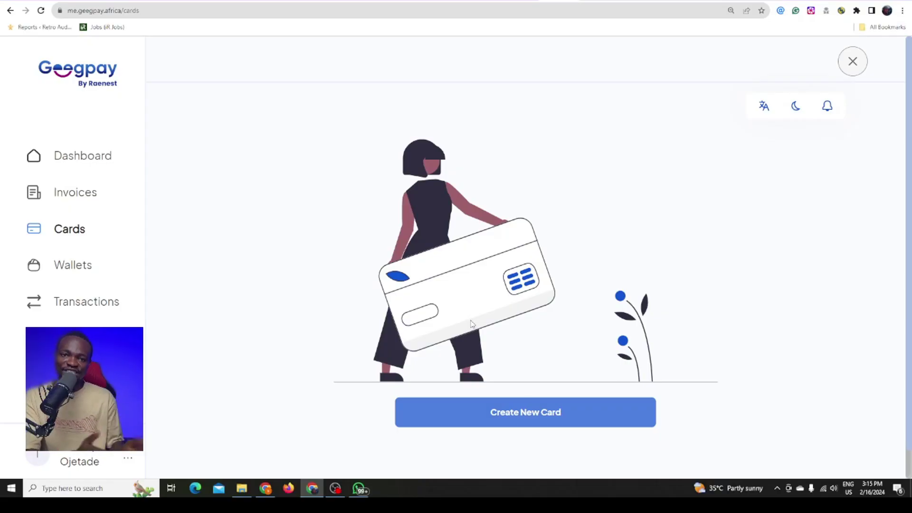